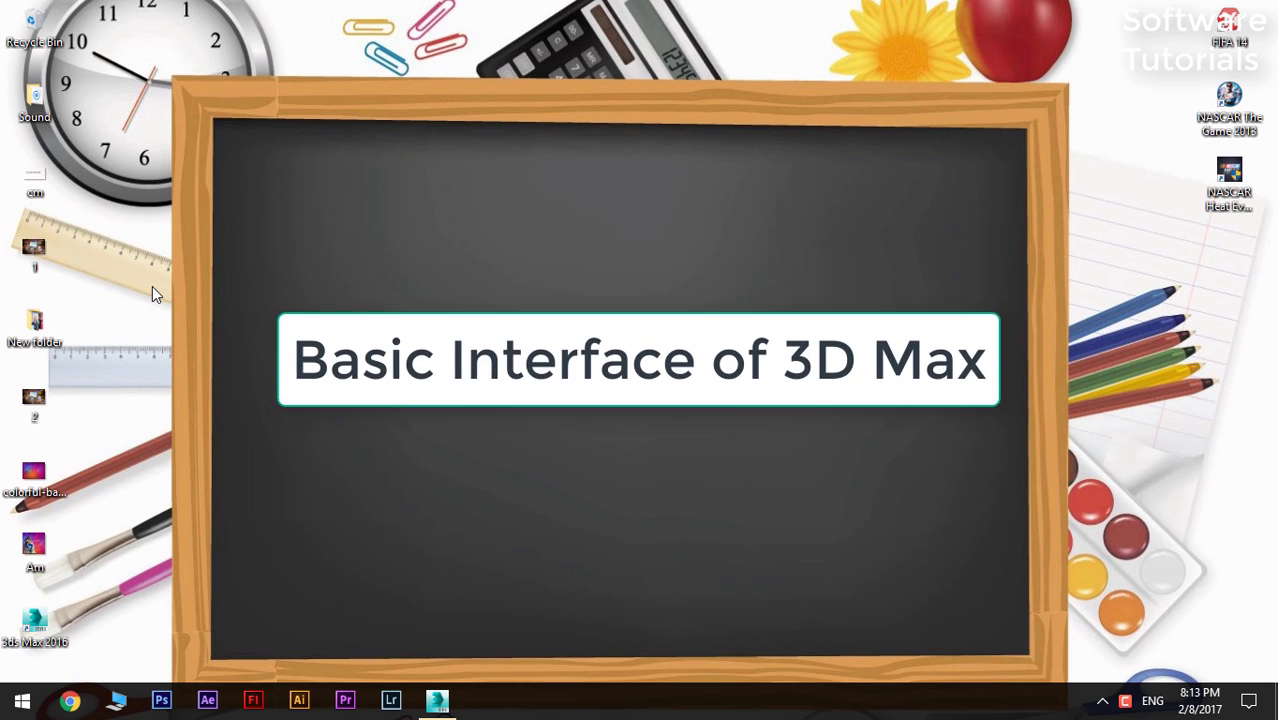
- Restore the 3ds Max 2016 window from the Windows taskbar
{"action": "left_click", "coordinate": [440, 695]}
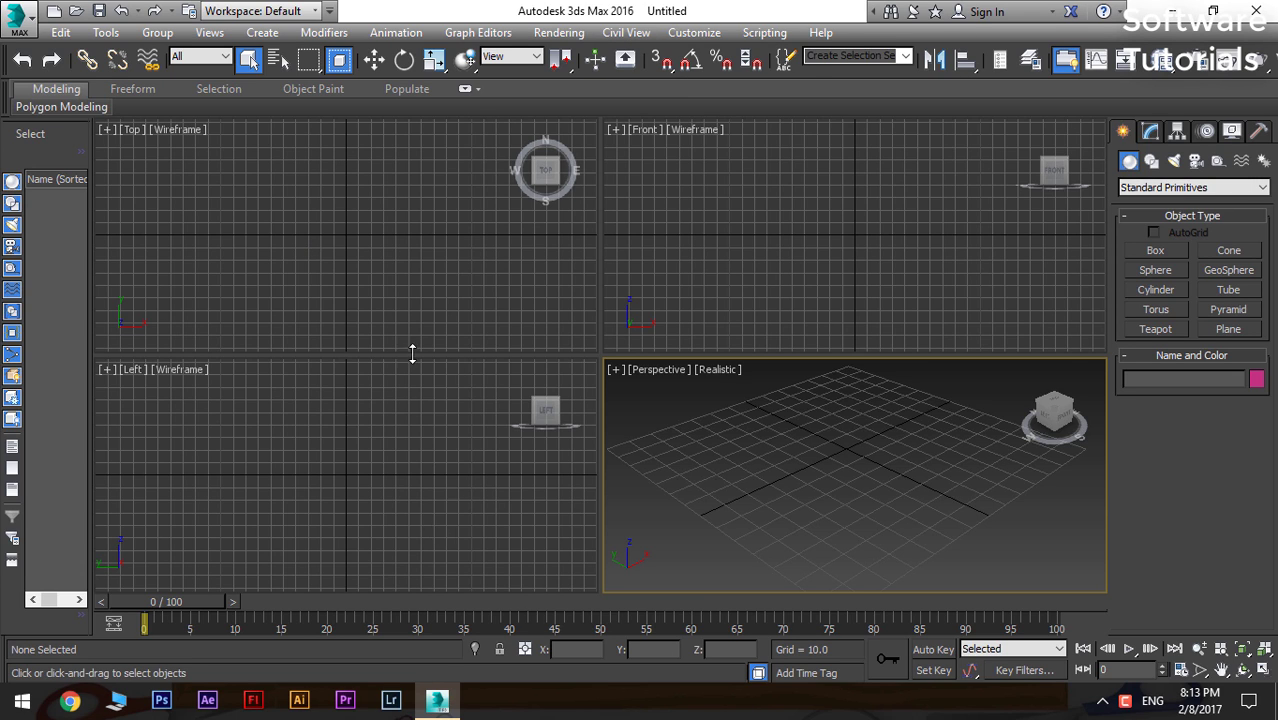
{"action": "left_click", "coordinate": [319, 232]}
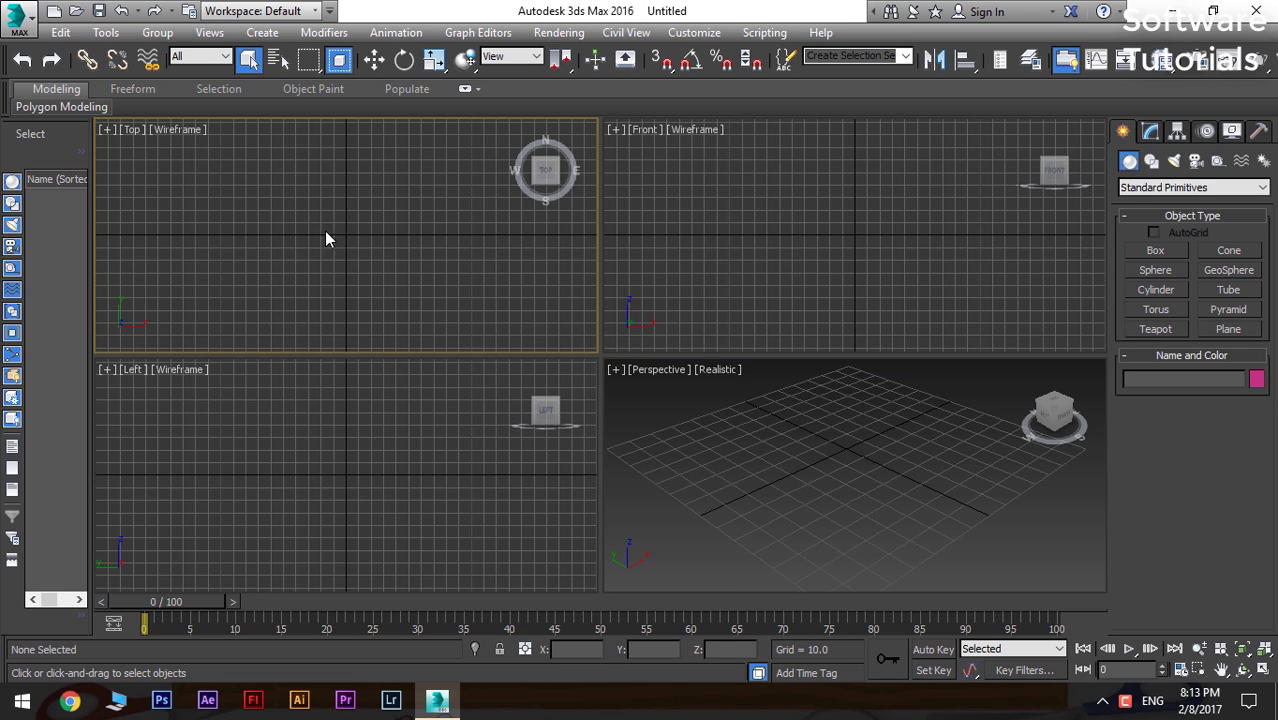
{"action": "left_click", "coordinate": [664, 245]}
{"action": "left_click", "coordinate": [364, 410]}
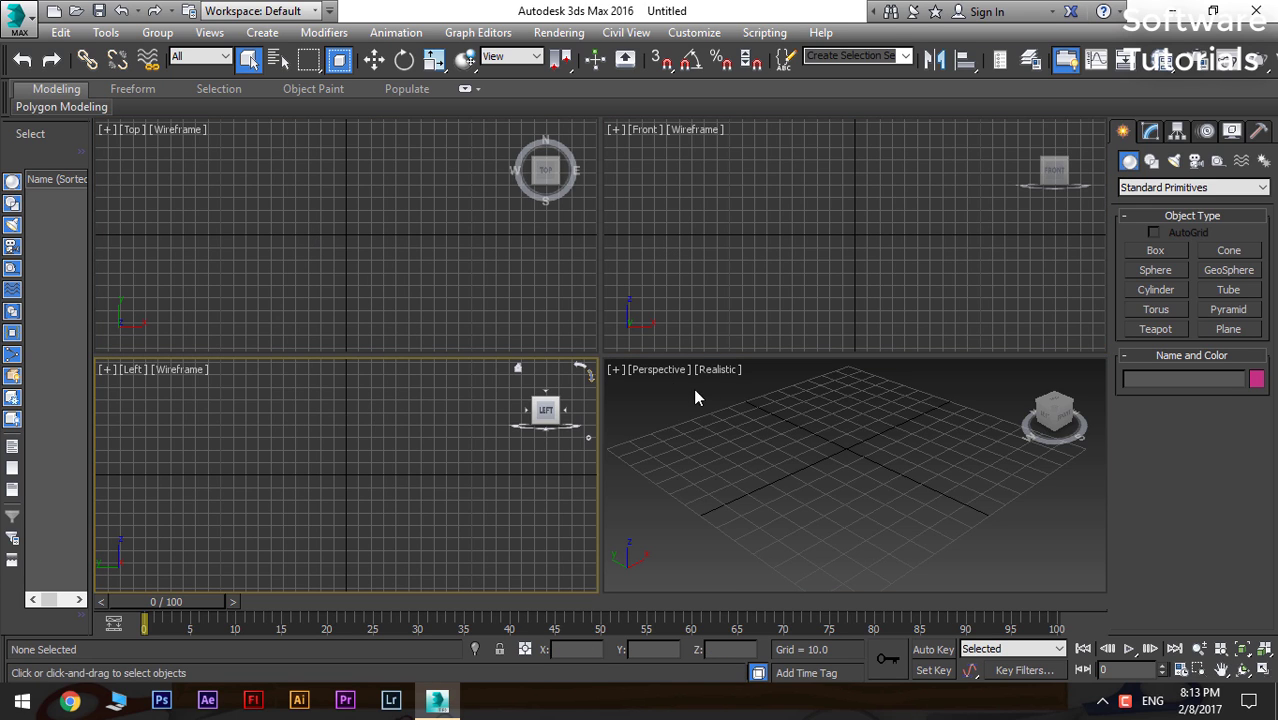
{"action": "left_click", "coordinate": [728, 425]}
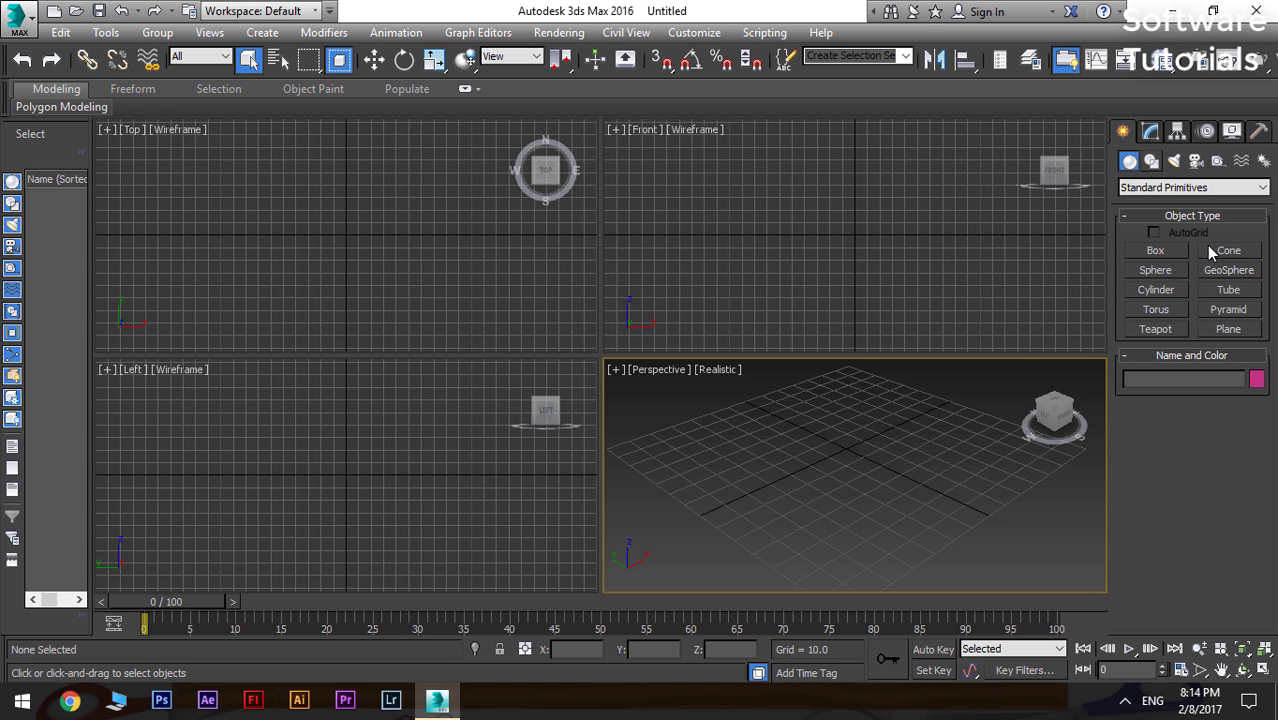
{"action": "left_click", "coordinate": [1150, 133]}
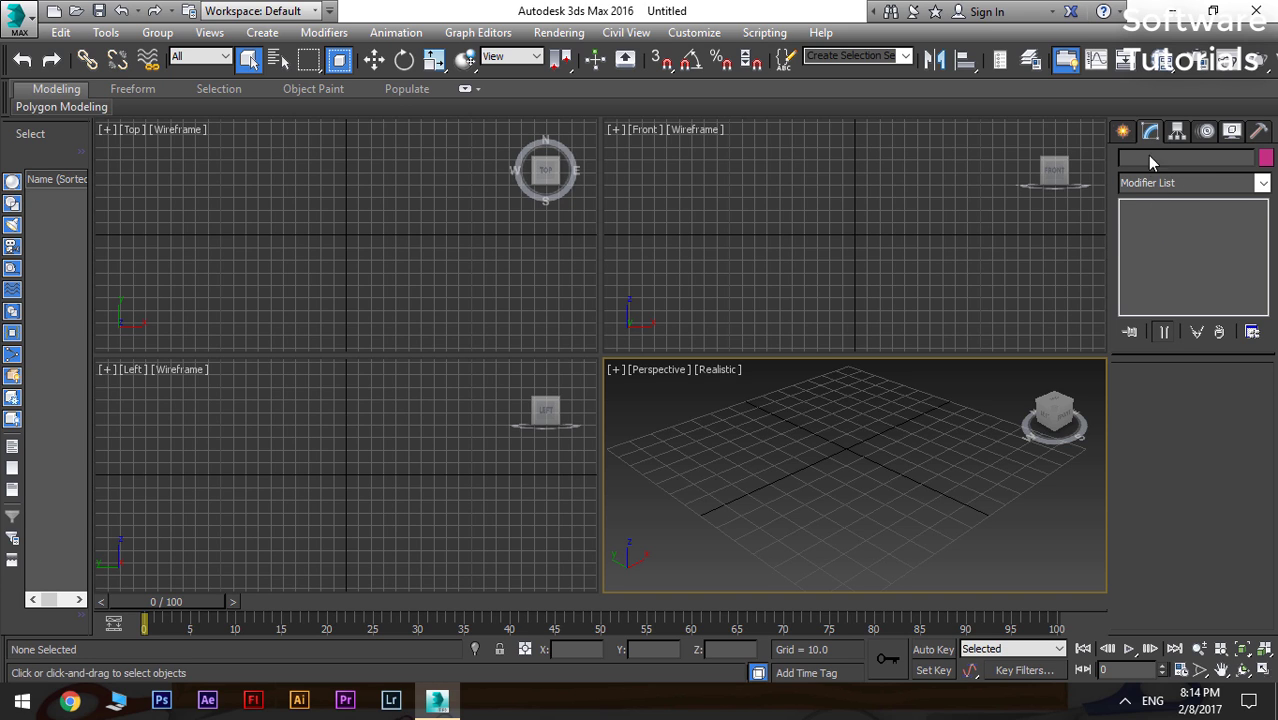
{"action": "left_click", "coordinate": [1177, 133]}
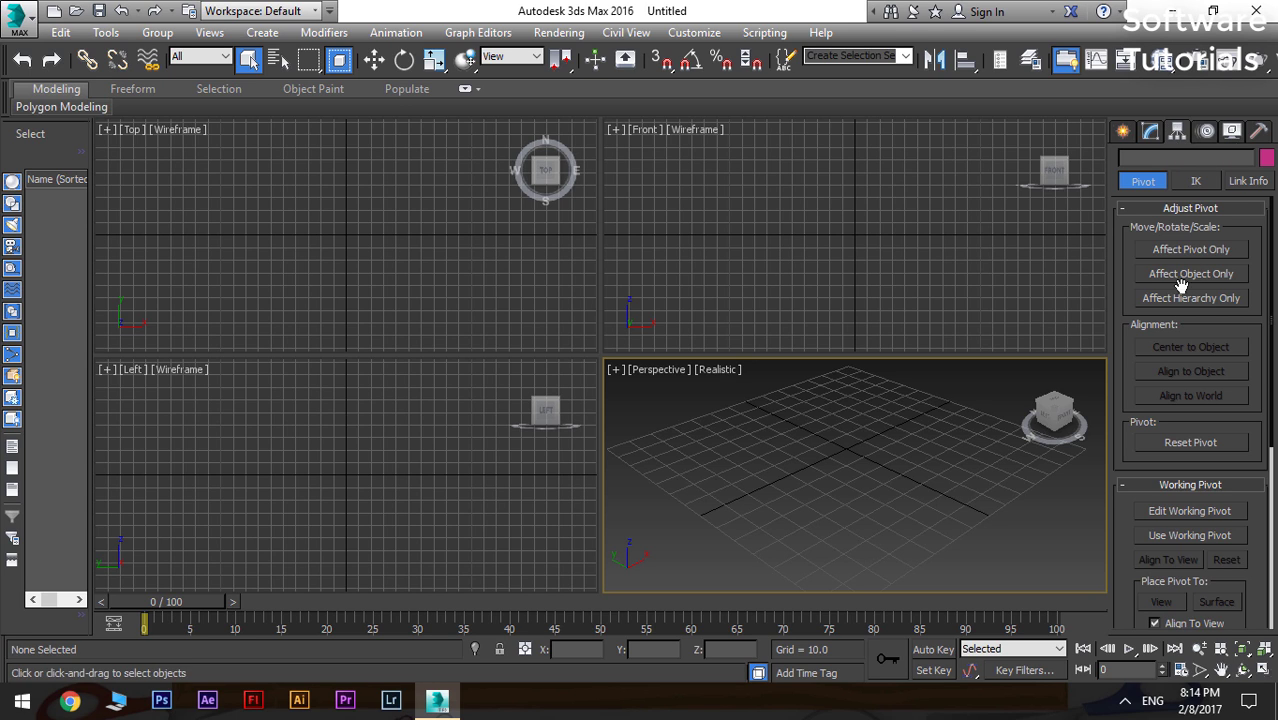
{"action": "mouse_move", "coordinate": [1204, 416]}
{"action": "left_mouse_down"}
{"action": "mouse_move", "coordinate": [1168, 100]}
{"action": "mouse_move", "coordinate": [1185, 143]}
{"action": "mouse_move", "coordinate": [1204, 422]}
{"action": "left_mouse_up"}
{"action": "left_click", "coordinate": [1207, 132]}
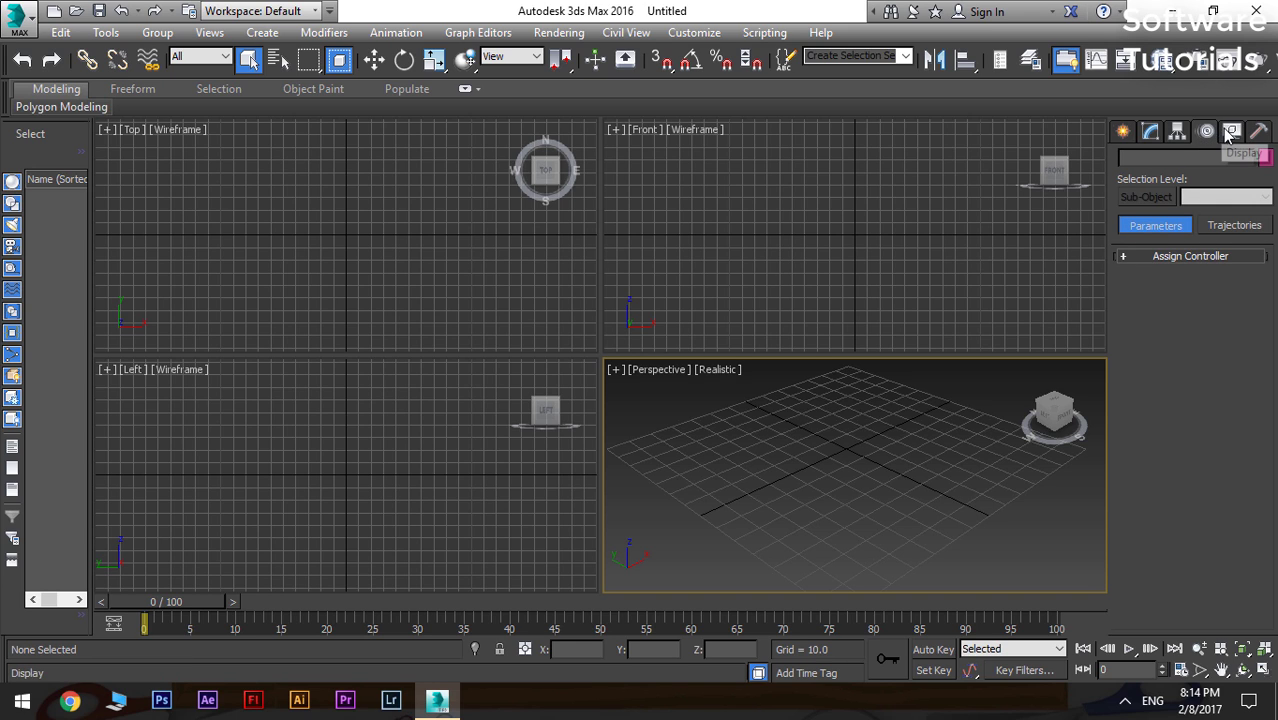
{"action": "left_click", "coordinate": [1230, 133]}
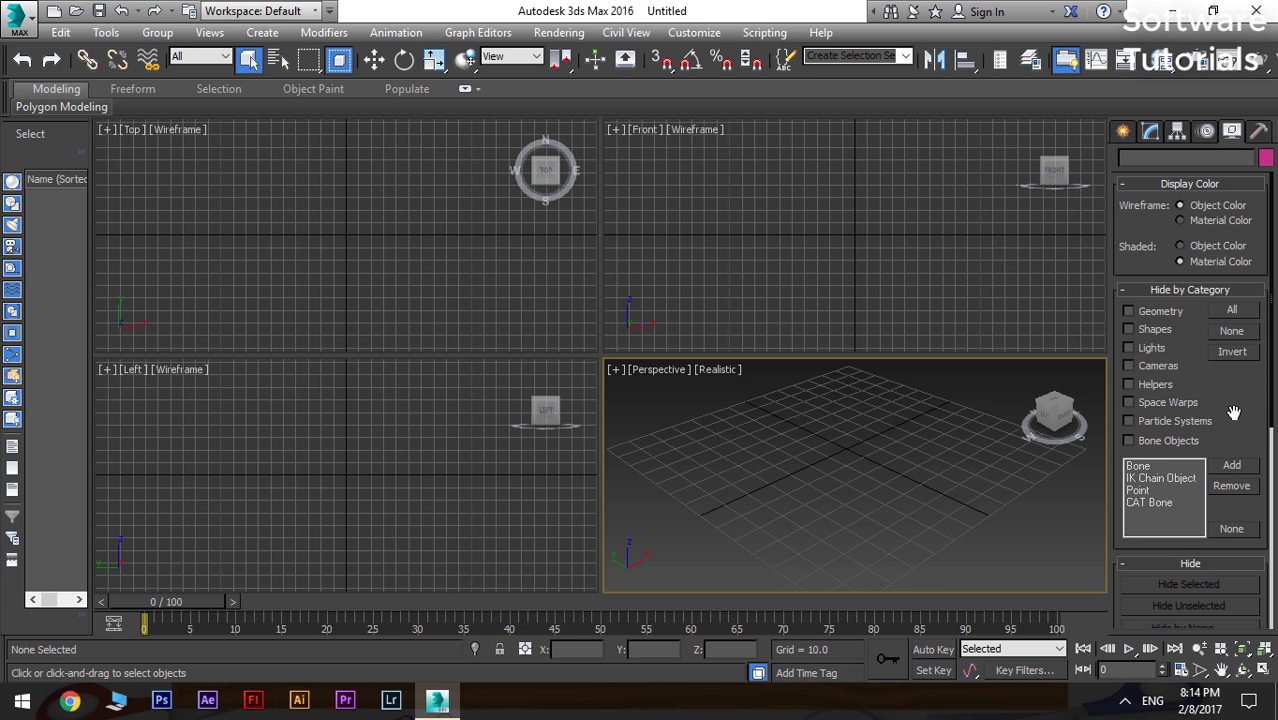
{"action": "left_click_drag", "start_coordinate": [1233, 402], "coordinate": [1207, 148]}
{"action": "scroll", "coordinate": [1207, 148], "scroll_direction": "up", "scroll_amount": 5}
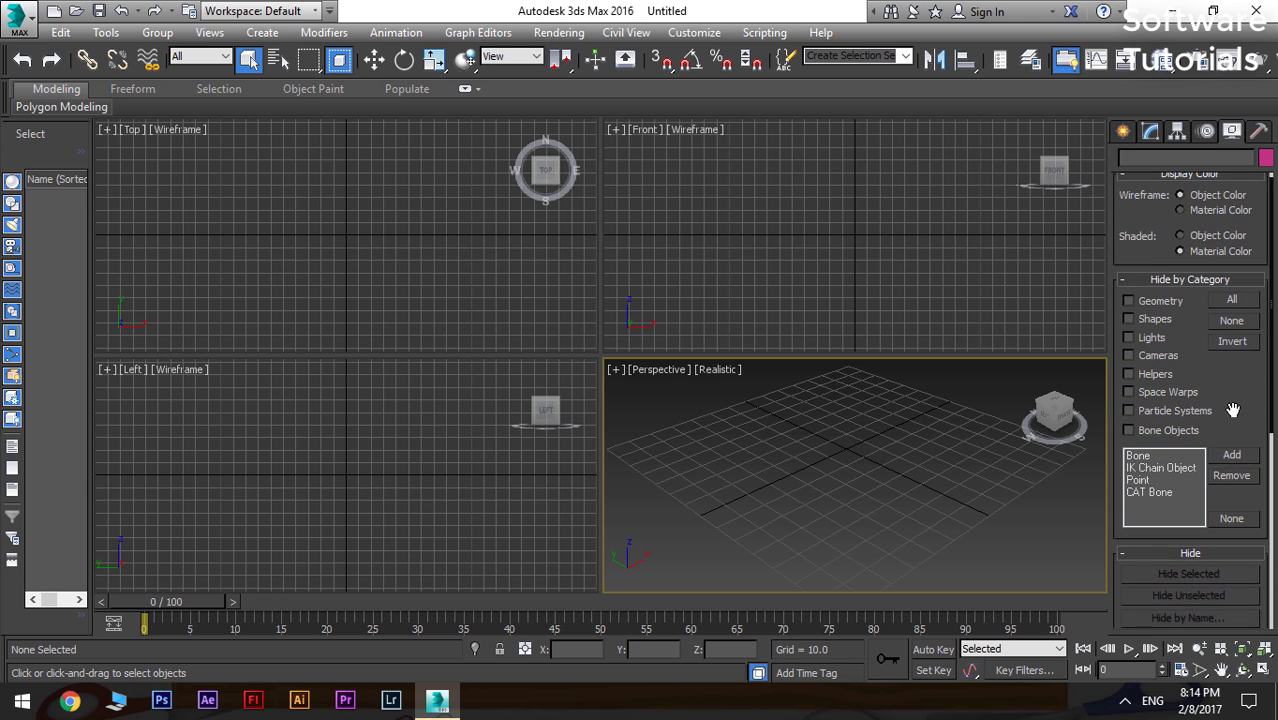
{"action": "left_click", "coordinate": [1259, 132]}
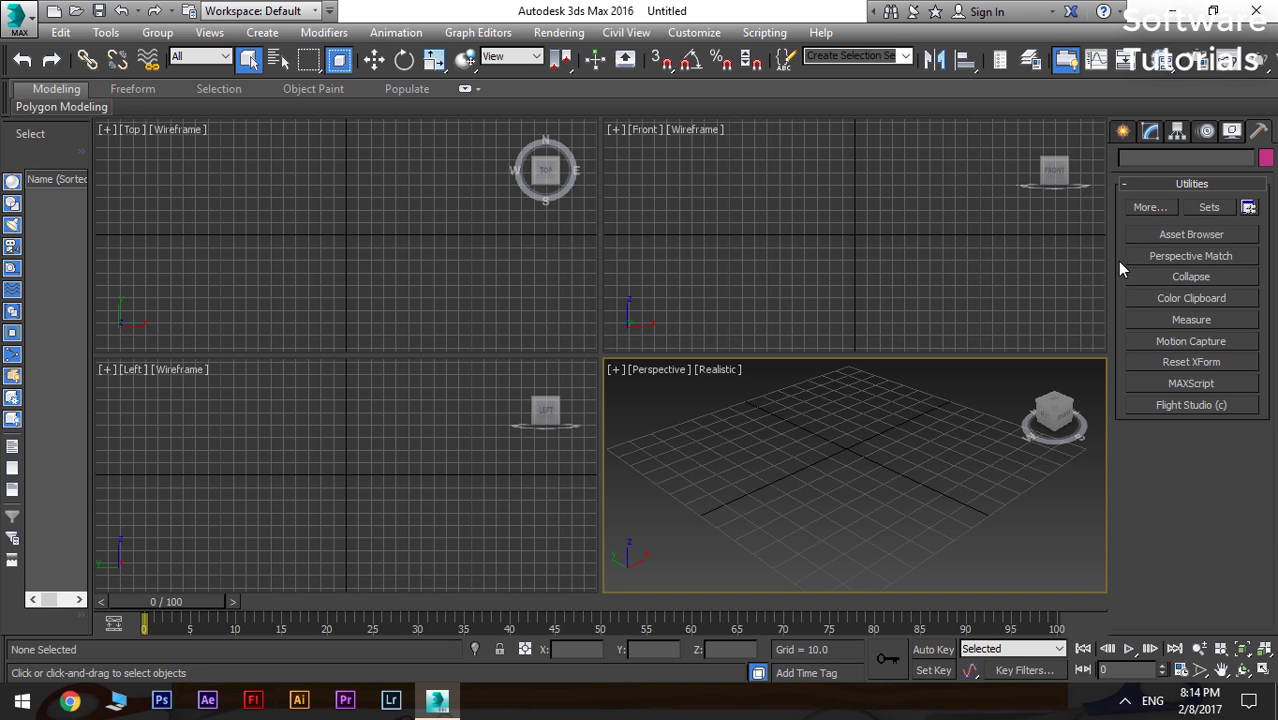
{"action": "left_click", "coordinate": [1124, 132]}
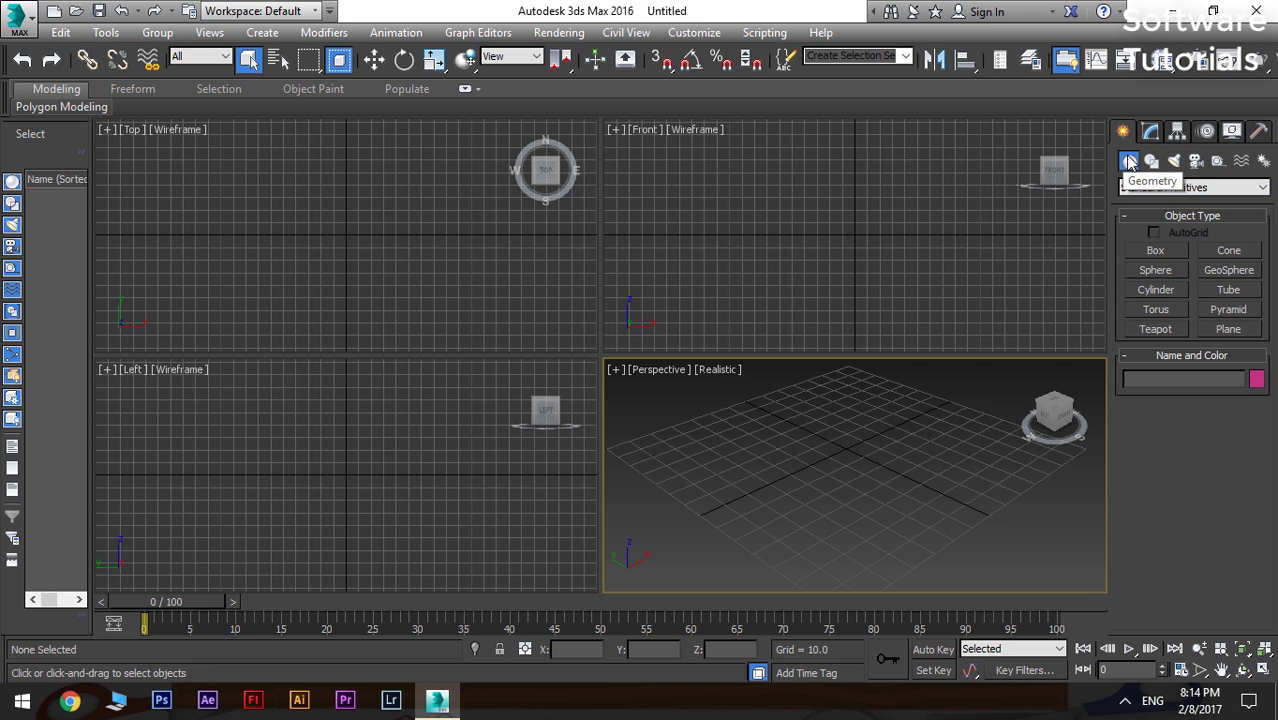
{"action": "left_click", "coordinate": [1151, 163]}
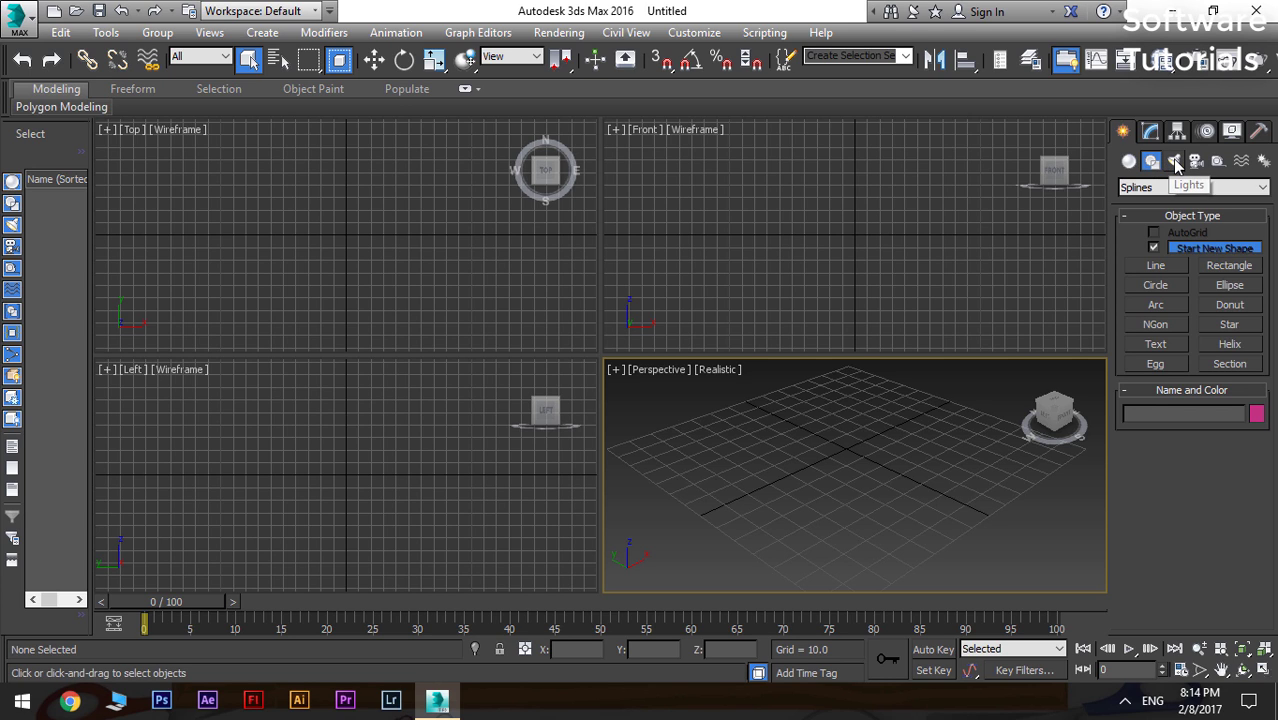
{"action": "left_click", "coordinate": [1174, 162]}
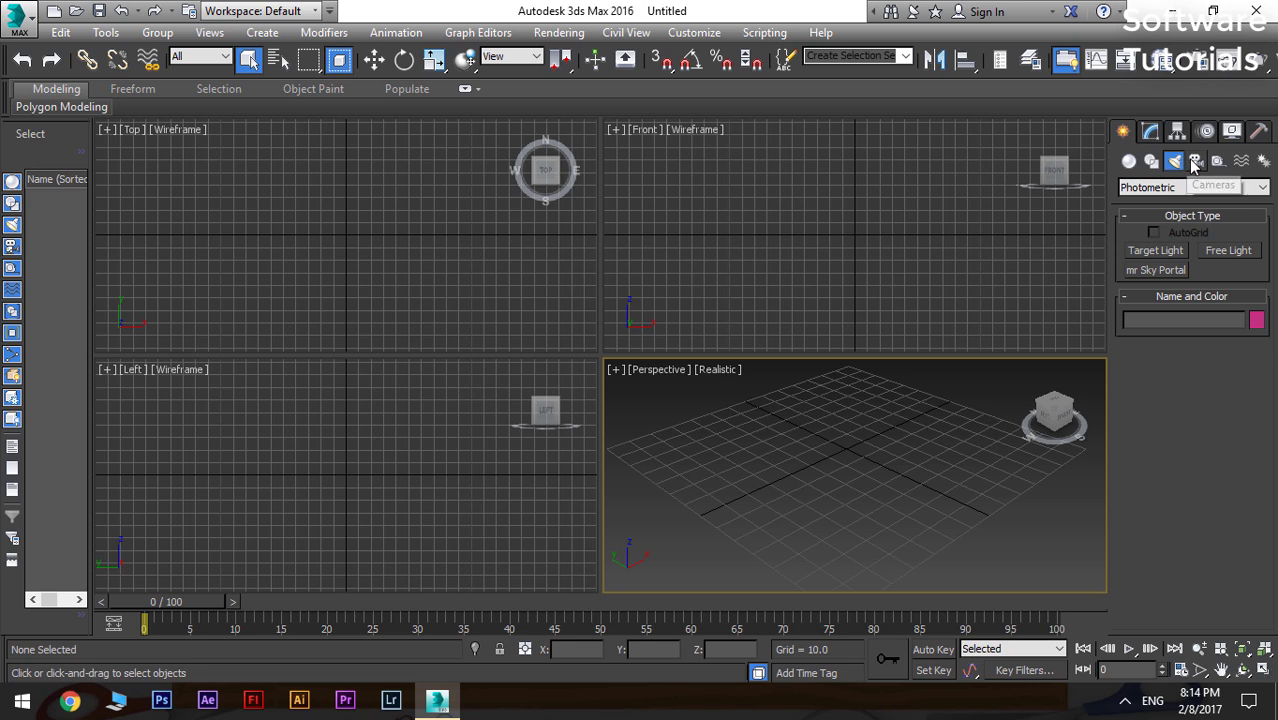
{"action": "left_click", "coordinate": [1194, 163]}
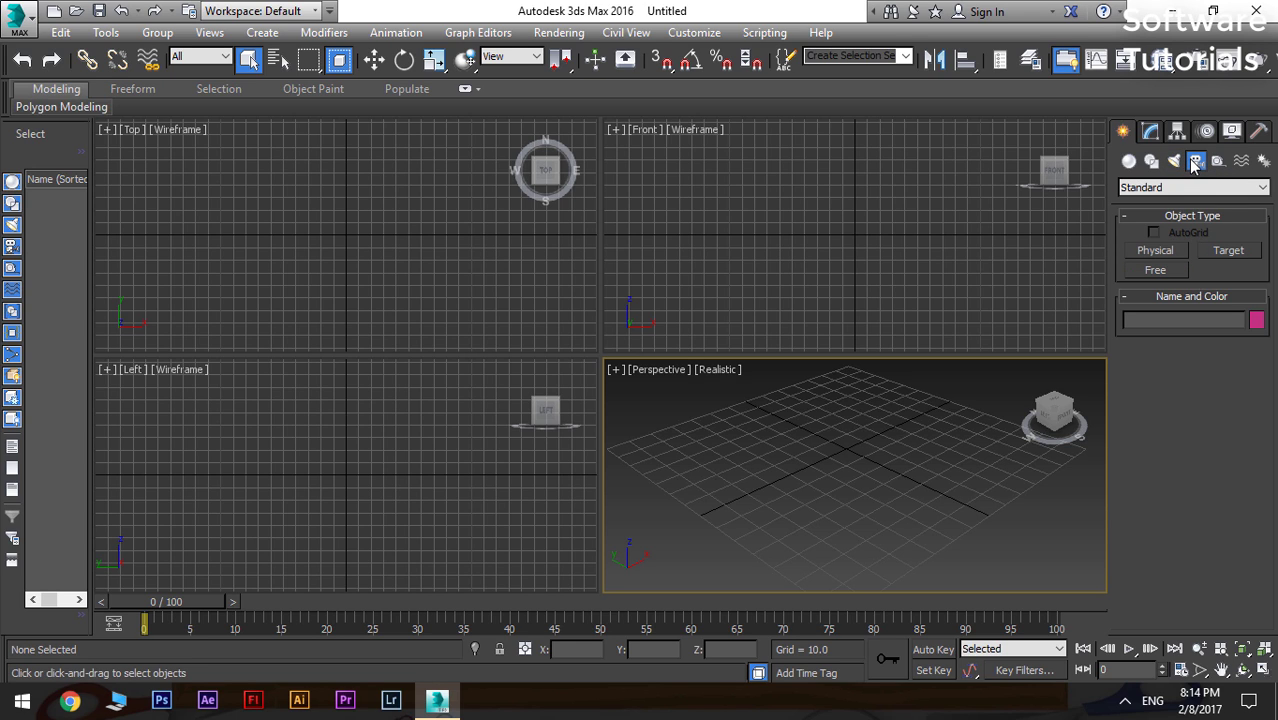
{"action": "left_click", "coordinate": [1217, 162]}
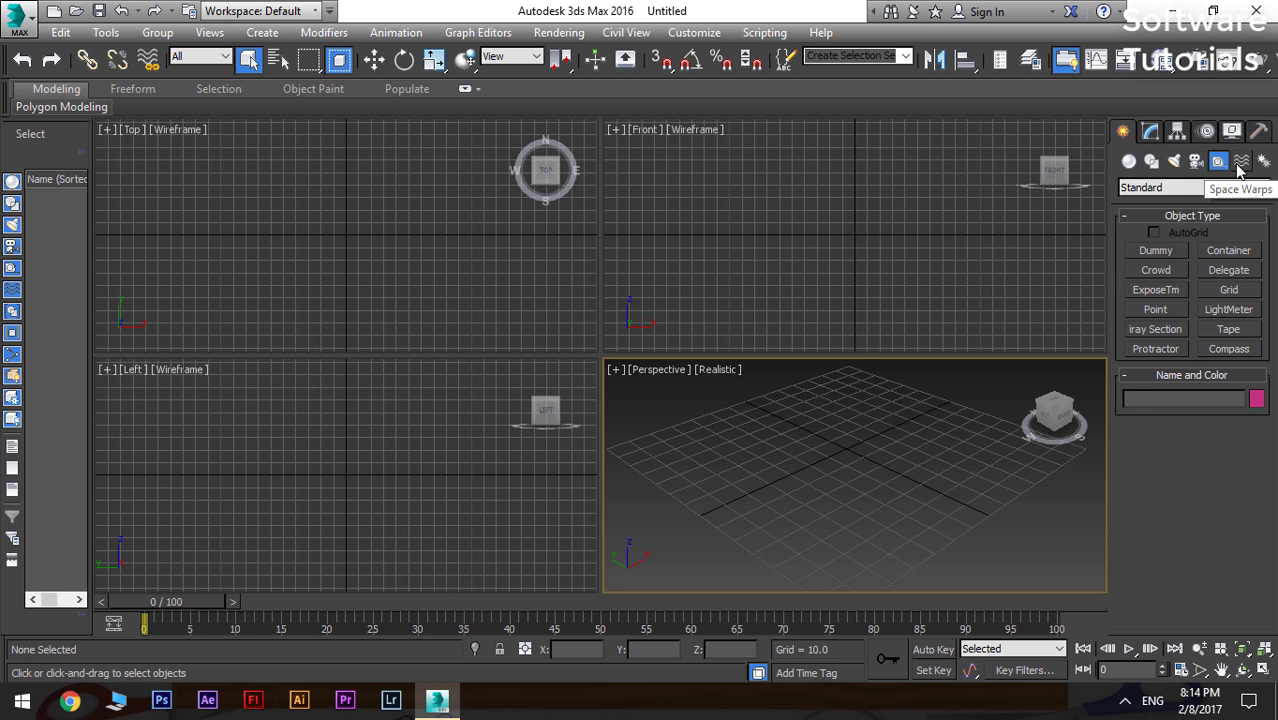
{"action": "left_click", "coordinate": [1240, 168]}
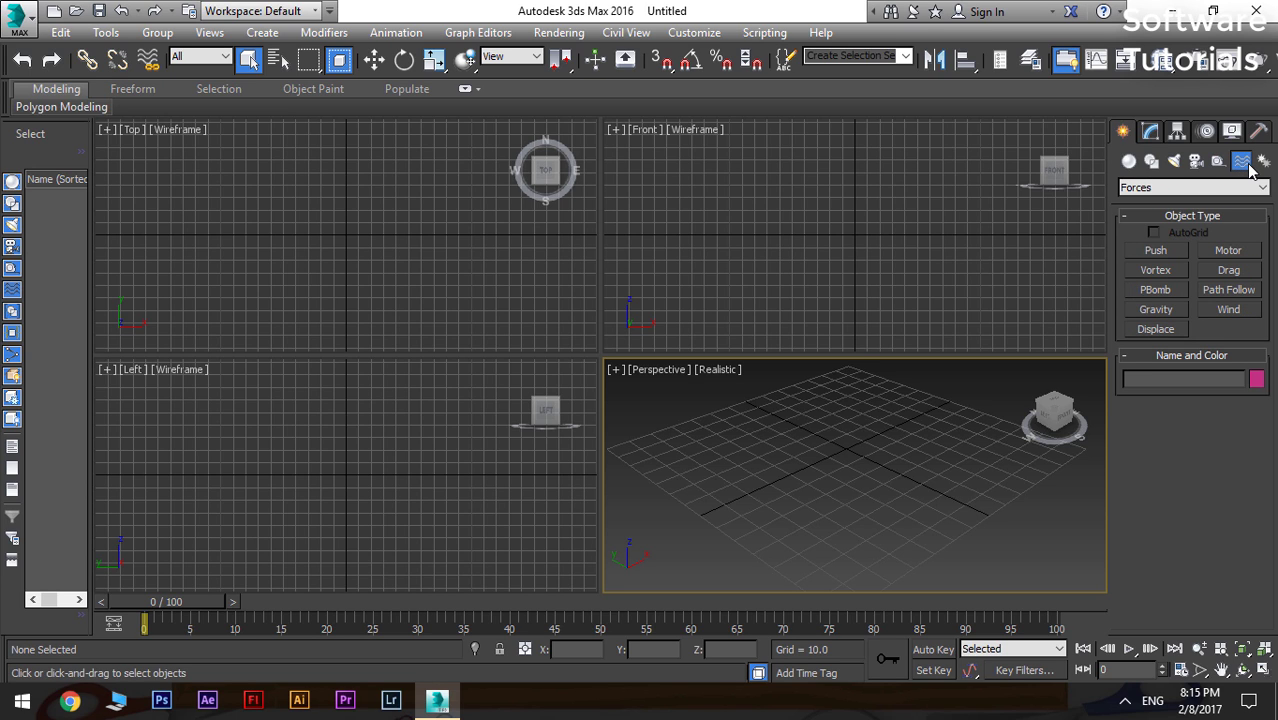
{"action": "left_click", "coordinate": [1263, 163]}
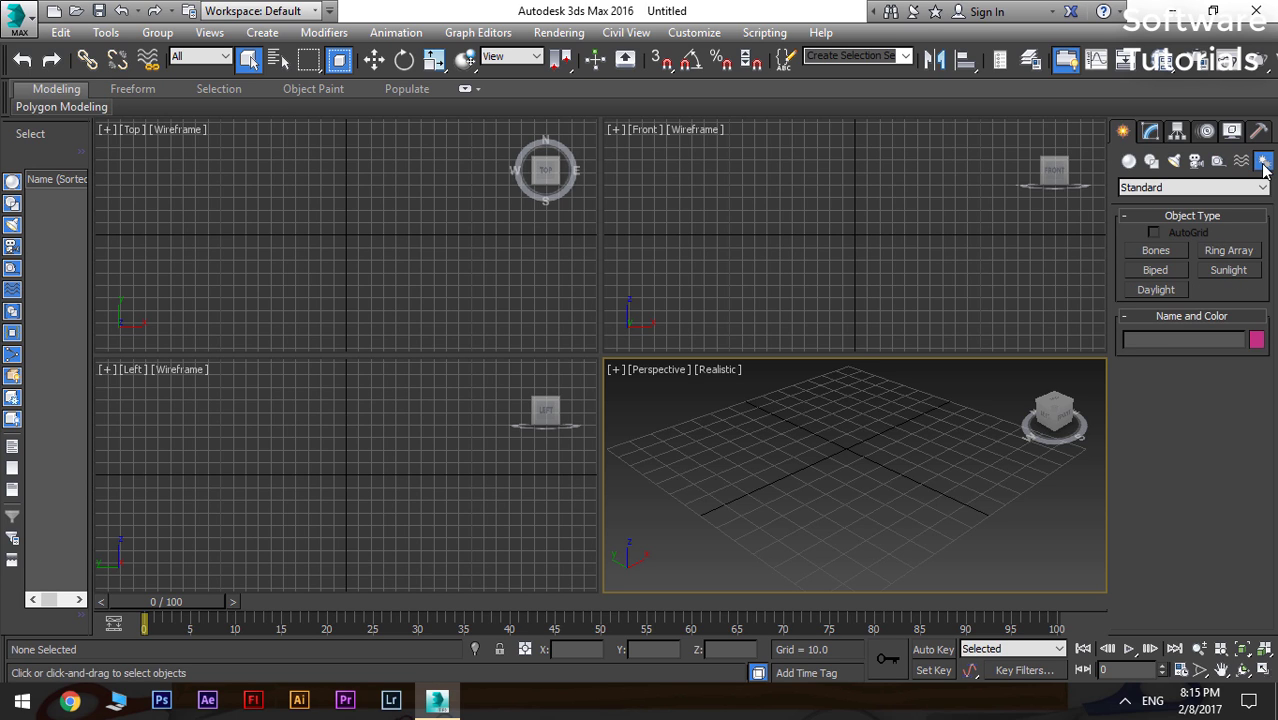
{"action": "left_click", "coordinate": [1129, 163]}
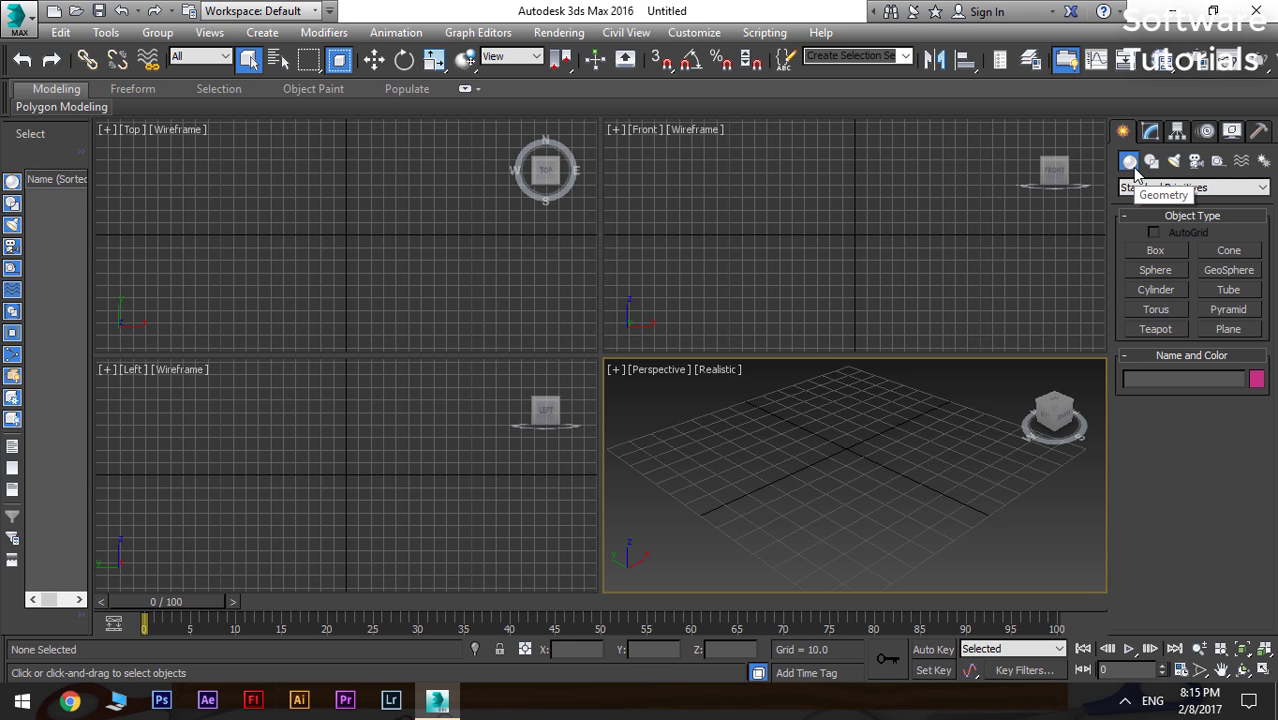
{"action": "left_click", "coordinate": [1264, 189]}
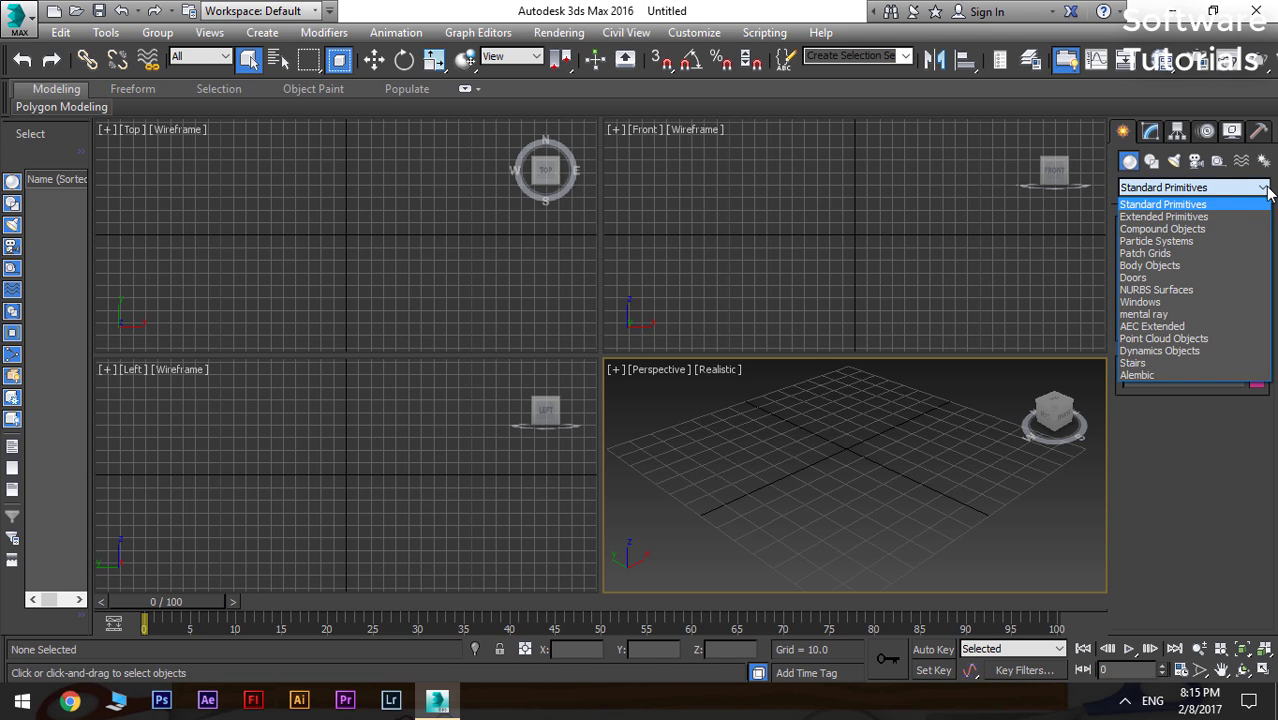
{"action": "left_click", "coordinate": [1198, 205]}
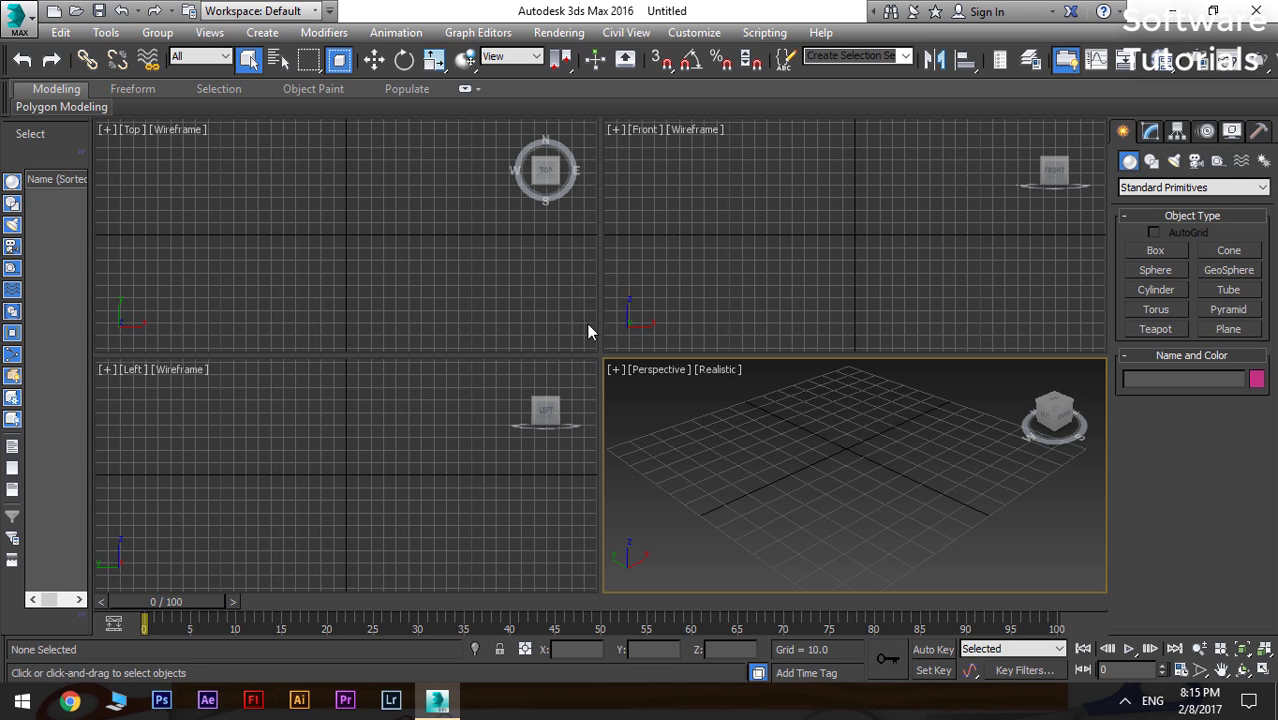
- Activate the Top, Front, Left and Perspective viewports in turn, then maximize the Perspective view
{"action": "left_click", "coordinate": [522, 328]}
{"action": "left_click", "coordinate": [683, 321]}
{"action": "left_click", "coordinate": [529, 432]}
{"action": "left_click", "coordinate": [704, 460]}
{"action": "left_click", "coordinate": [616, 376]}
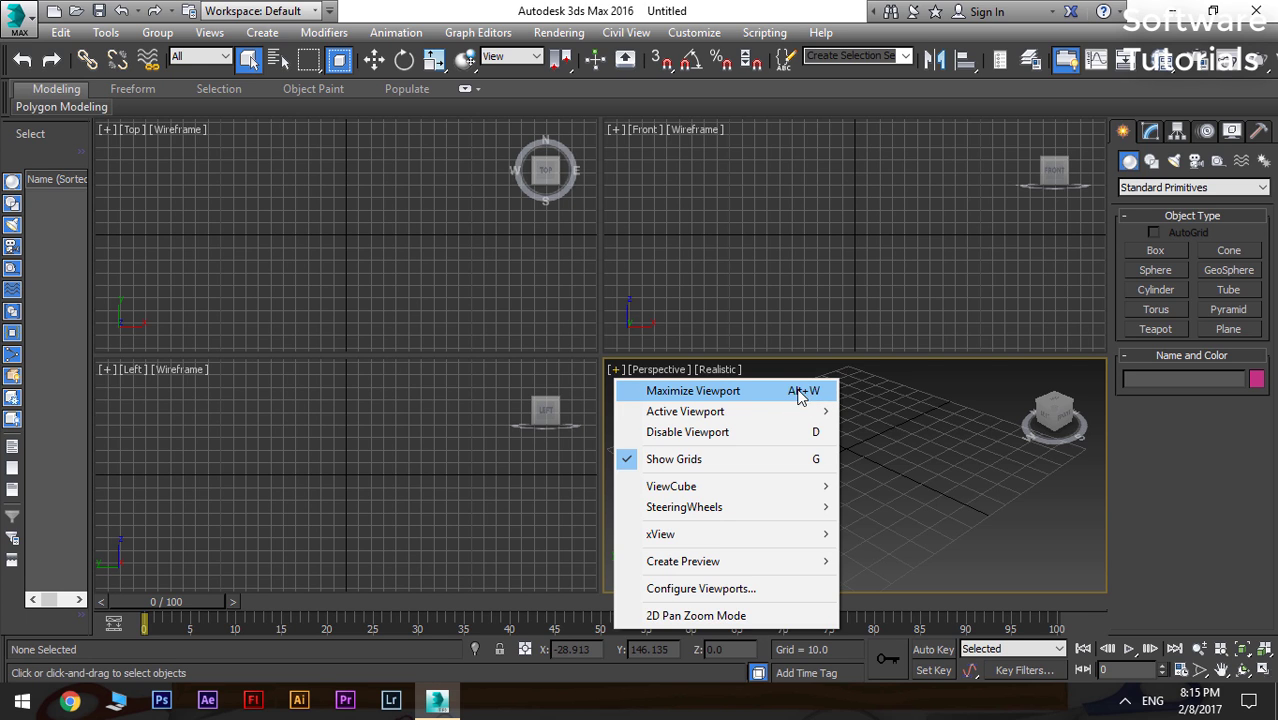
{"action": "left_click", "coordinate": [714, 393]}
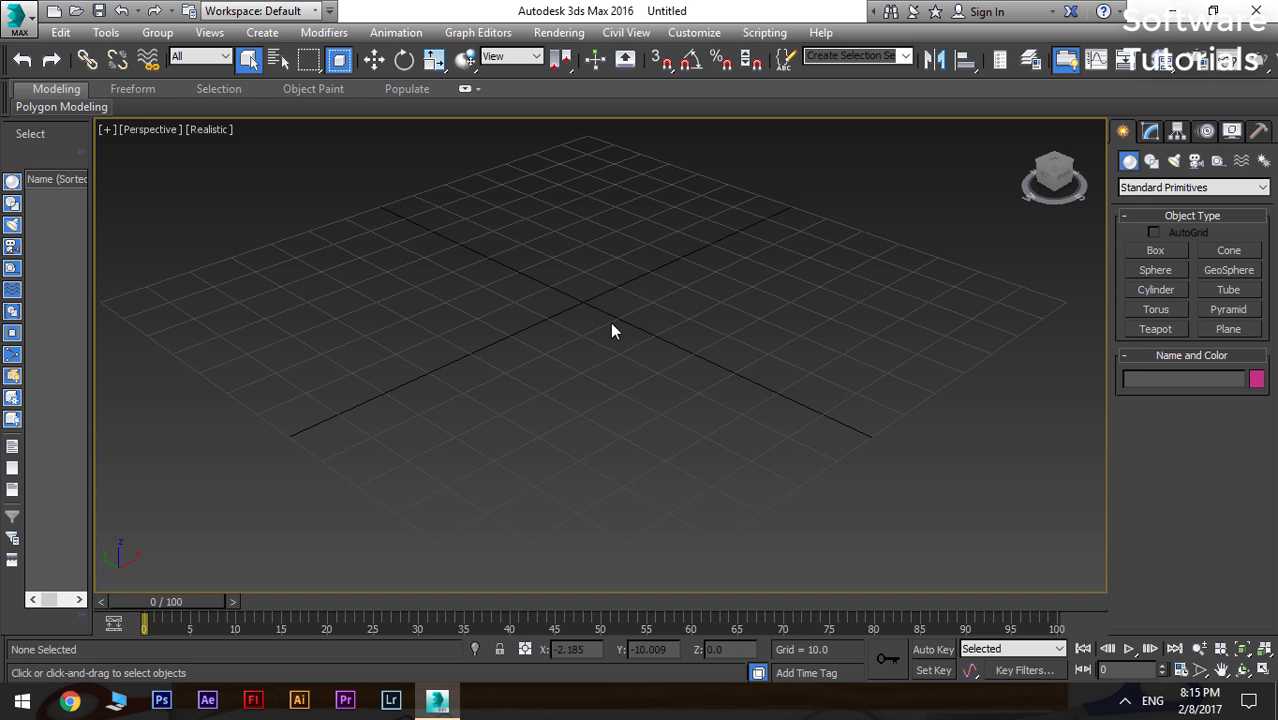
- Zoom in close on the Perspective grid with the mouse wheel
{"action": "scroll", "coordinate": [594, 277], "scroll_direction": "up", "scroll_amount": 4}
{"action": "scroll", "coordinate": [595, 277], "scroll_direction": "up", "scroll_amount": 5}
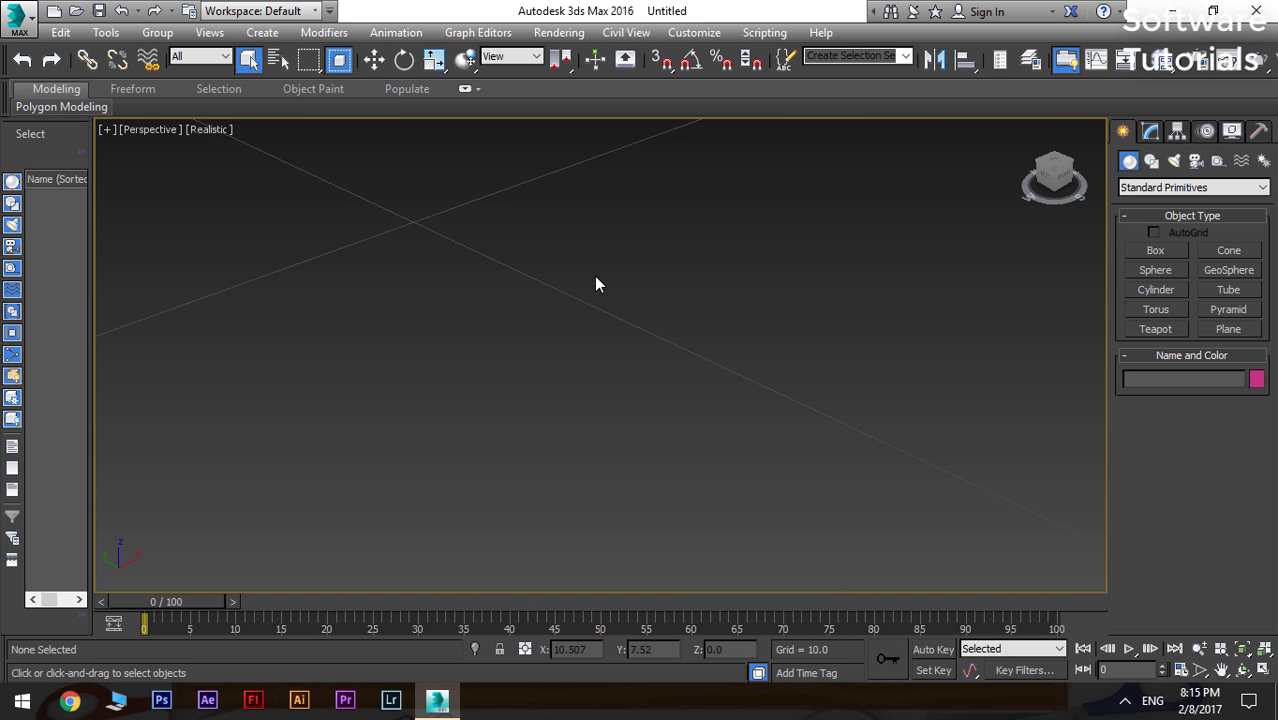
{"action": "scroll", "coordinate": [595, 289], "scroll_direction": "up", "scroll_amount": 1}
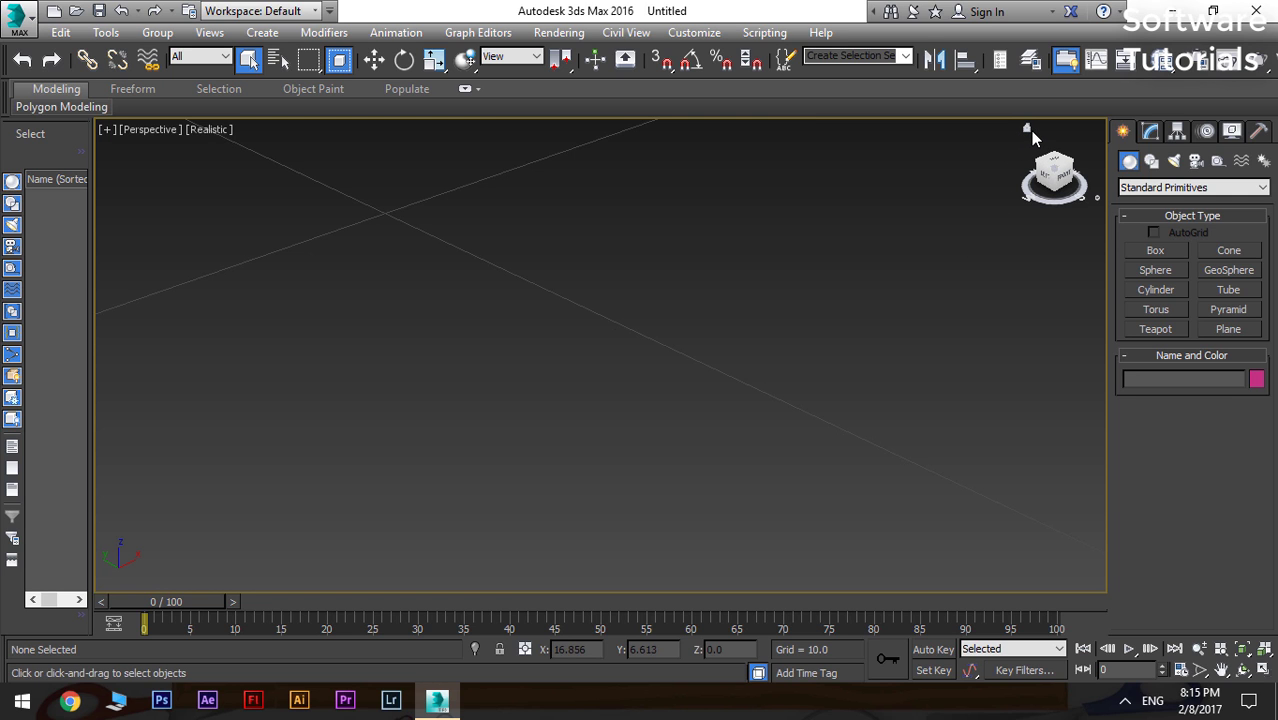
- Reset to the ViewCube home view, then zoom out, pan and zoom back in
{"action": "left_click", "coordinate": [1026, 129]}
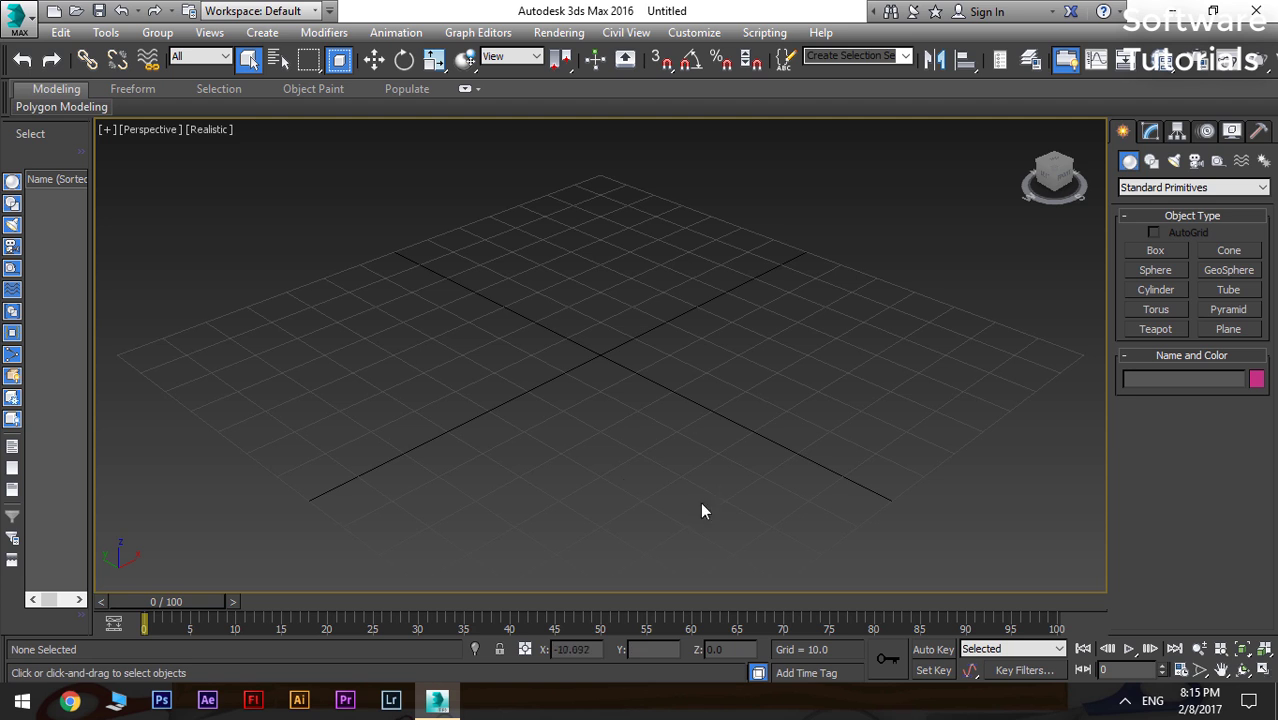
{"action": "scroll", "coordinate": [619, 430], "scroll_direction": "down", "scroll_amount": 6}
{"action": "middle_click_drag", "start_coordinate": [619, 422], "coordinate": [639, 386]}
{"action": "scroll", "coordinate": [641, 392], "scroll_direction": "up", "scroll_amount": 4}
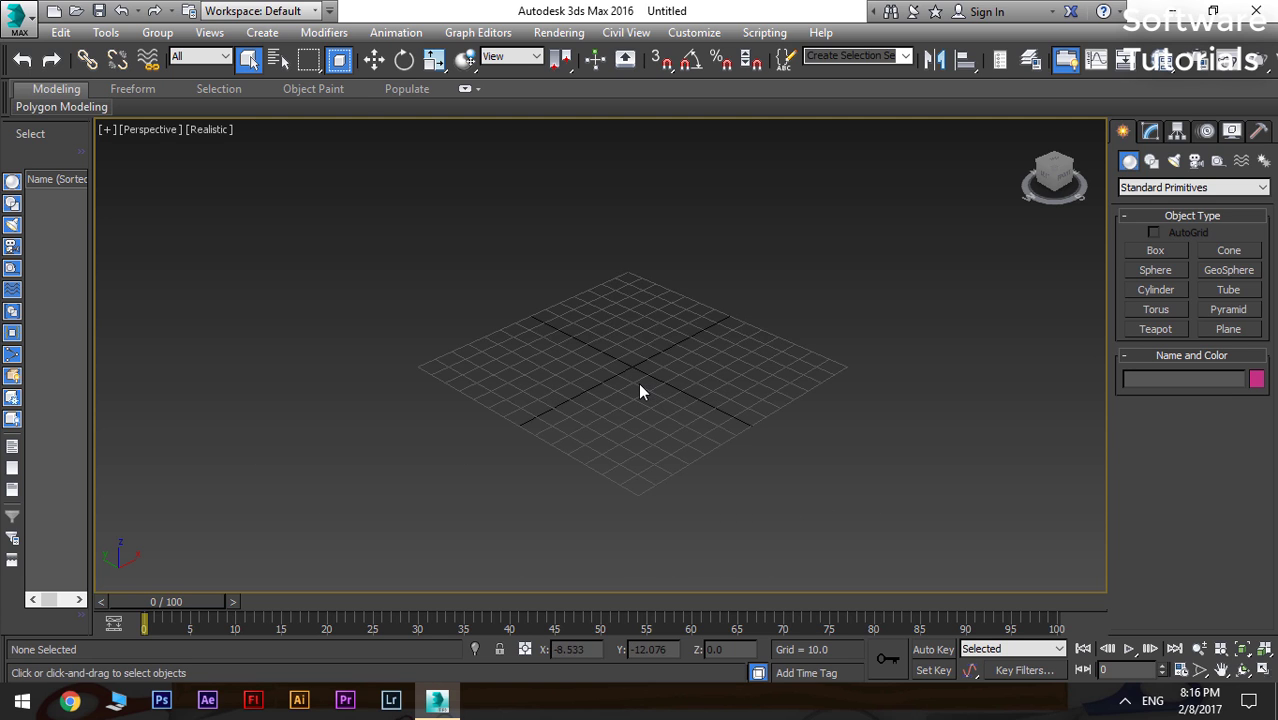
{"action": "scroll", "coordinate": [659, 389], "scroll_direction": "up", "scroll_amount": 3}
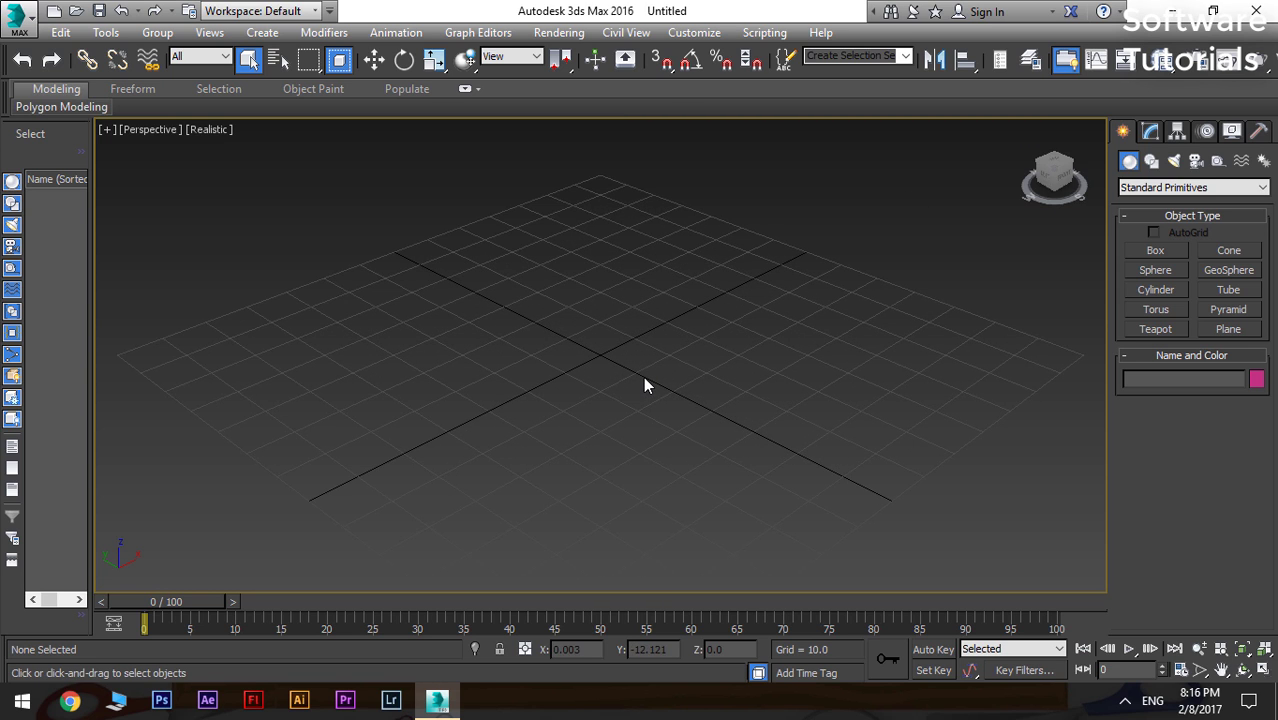
{"action": "scroll", "coordinate": [643, 376], "scroll_direction": "up", "scroll_amount": 1}
{"action": "scroll", "coordinate": [643, 375], "scroll_direction": "down", "scroll_amount": 1}
- Pan and orbit around the grid, then return to the home view
{"action": "middle_click_drag", "start_coordinate": [667, 408], "coordinate": [632, 375]}
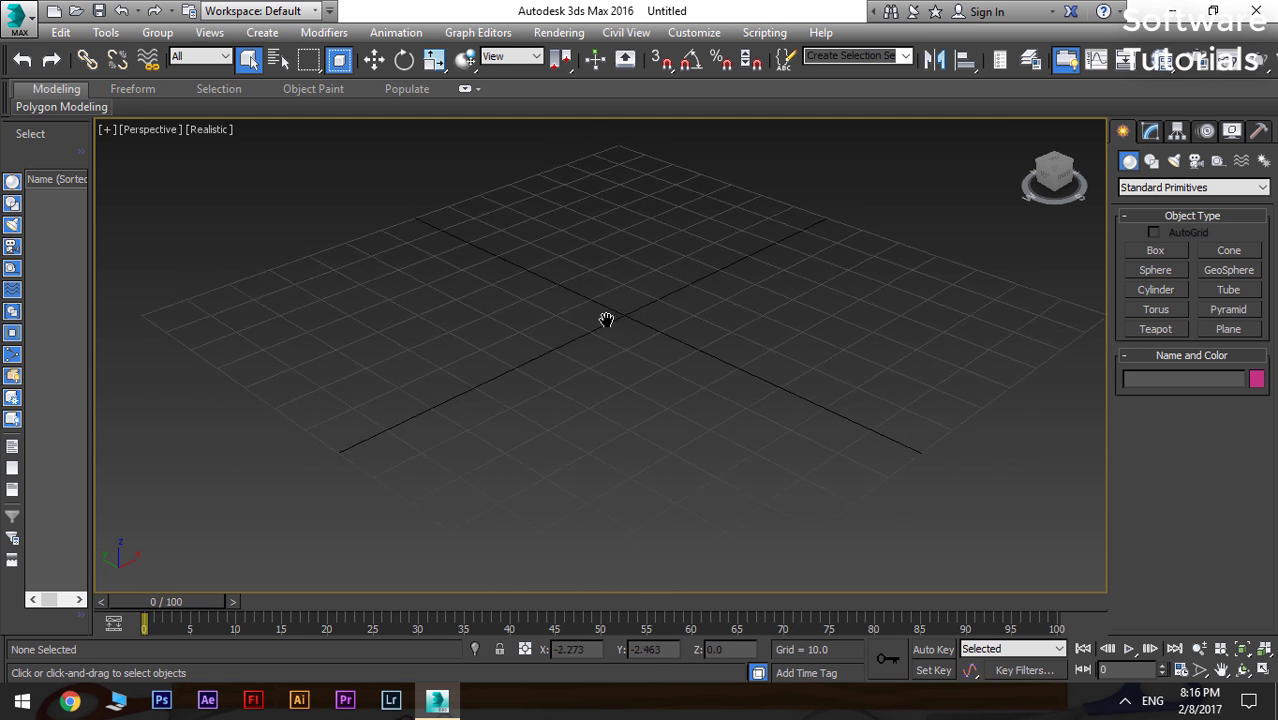
{"action": "middle_click_drag", "start_coordinate": [593, 318], "coordinate": [641, 327]}
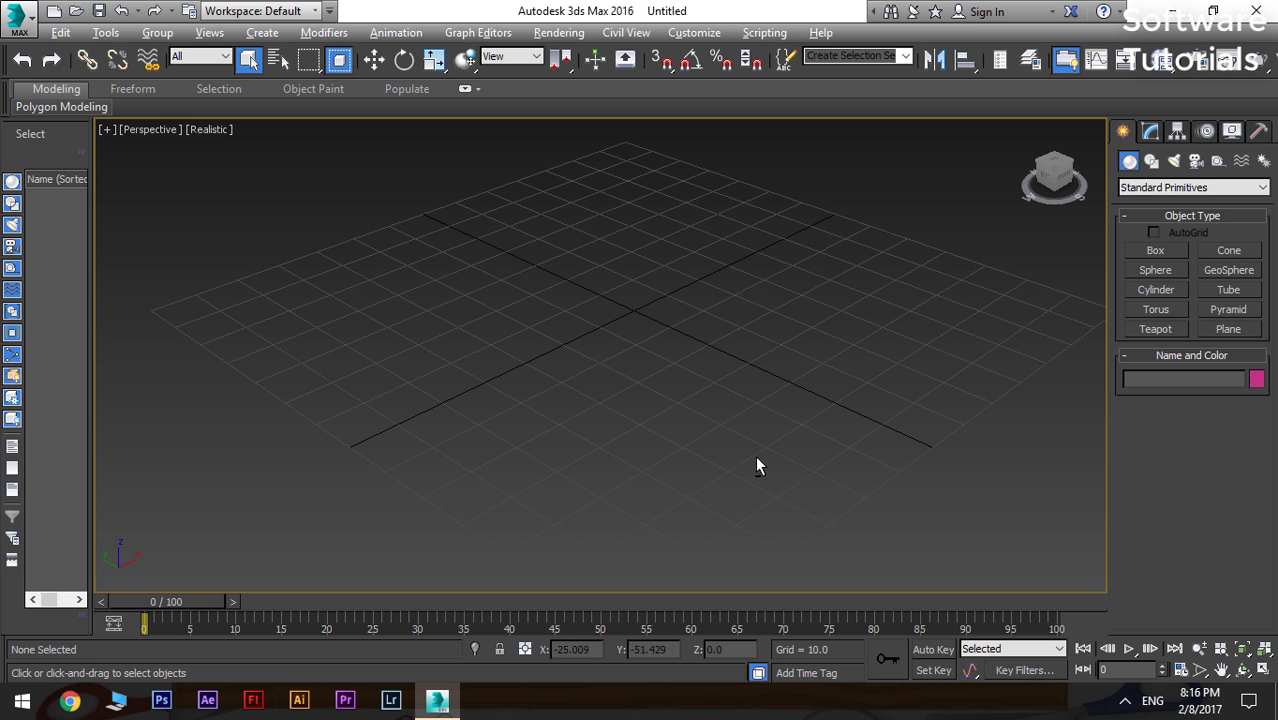
{"action": "mouse_move", "coordinate": [734, 381]}
{"action": "middle_mouse_down", "text": "alt"}
{"action": "mouse_move", "coordinate": [611, 354]}
{"action": "mouse_move", "coordinate": [625, 379]}
{"action": "mouse_move", "coordinate": [793, 357]}
{"action": "mouse_move", "coordinate": [727, 391]}
{"action": "mouse_move", "coordinate": [705, 368]}
{"action": "mouse_move", "coordinate": [725, 372]}
{"action": "middle_mouse_up", "text": "alt"}
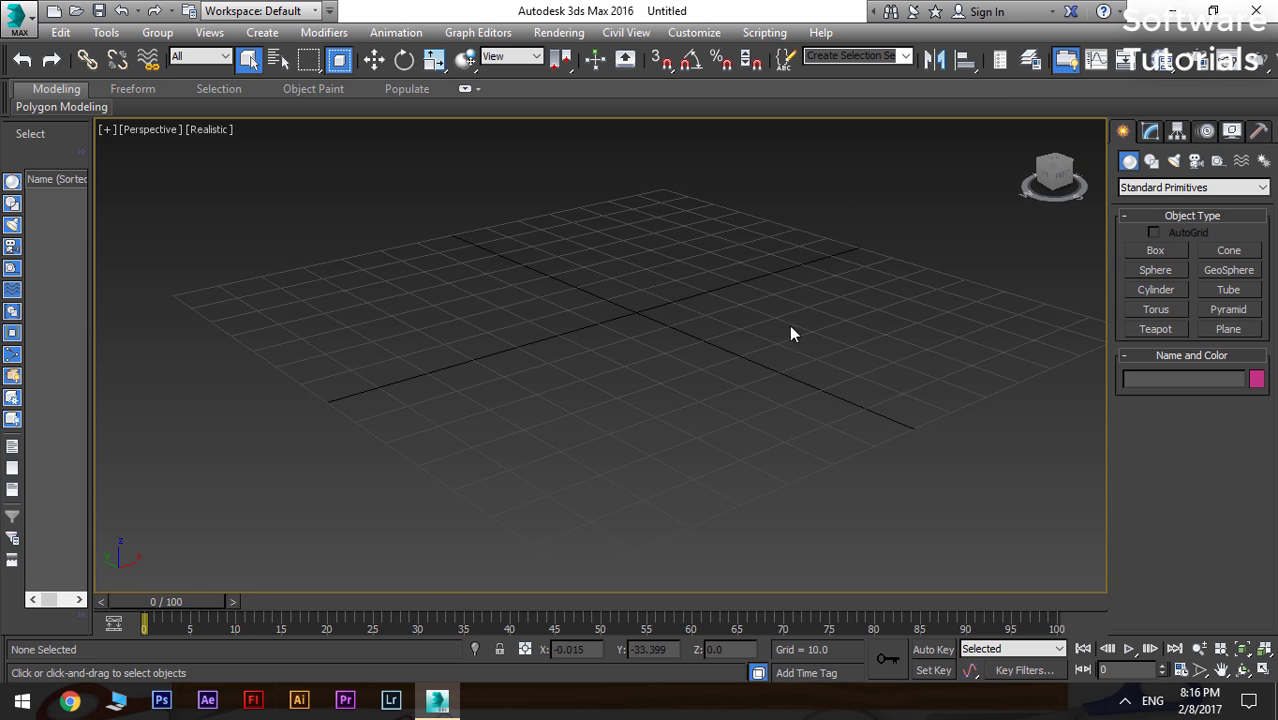
{"action": "mouse_move", "coordinate": [1053, 184]}
{"action": "left_mouse_down"}
{"action": "mouse_move", "coordinate": [1060, 170]}
{"action": "mouse_move", "coordinate": [1076, 184]}
{"action": "mouse_move", "coordinate": [1054, 184]}
{"action": "left_mouse_up"}
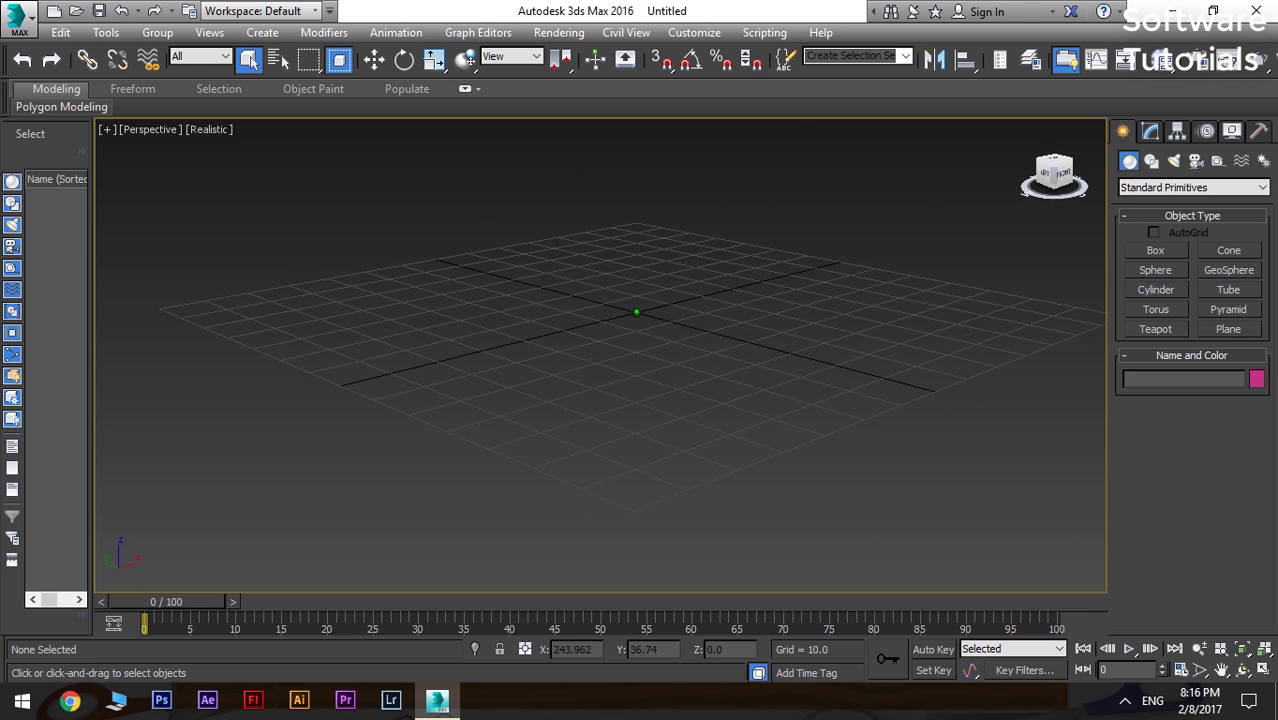
{"action": "left_click", "coordinate": [1027, 133]}
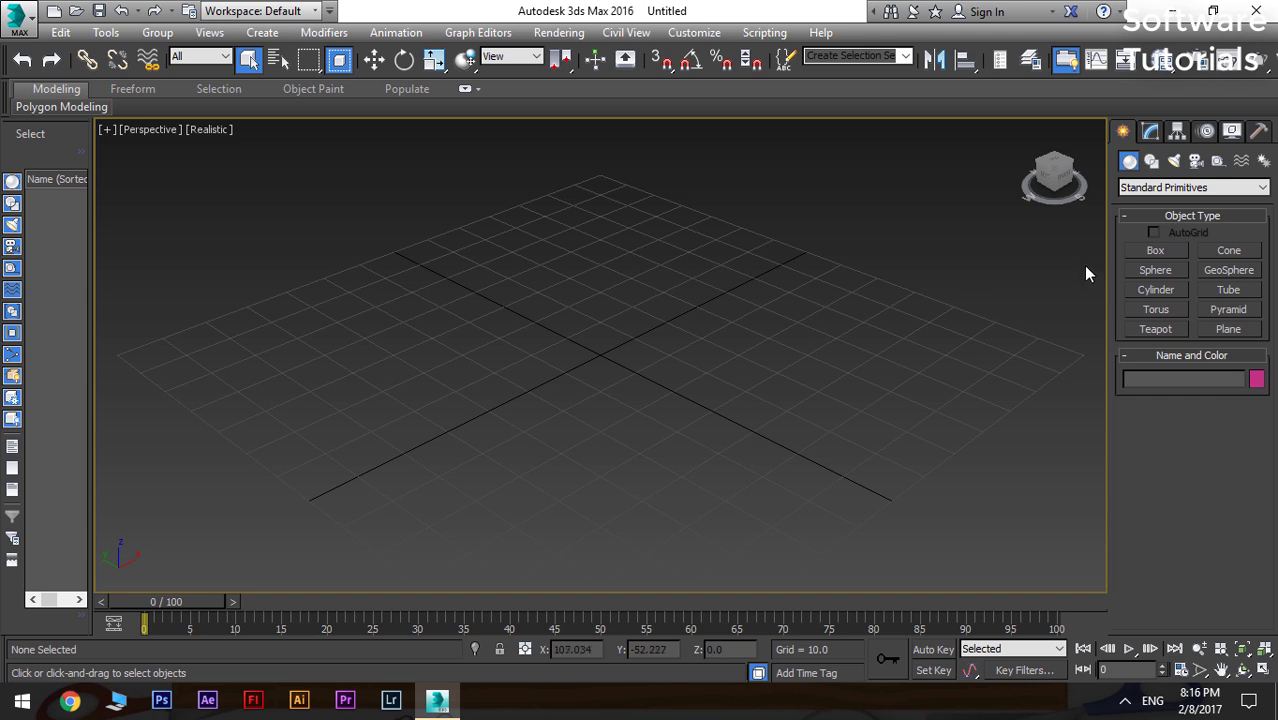
- Draw Box001, about 51.444 by 48.917 by 22.853, at the grid centre
{"action": "left_click", "coordinate": [1140, 255]}
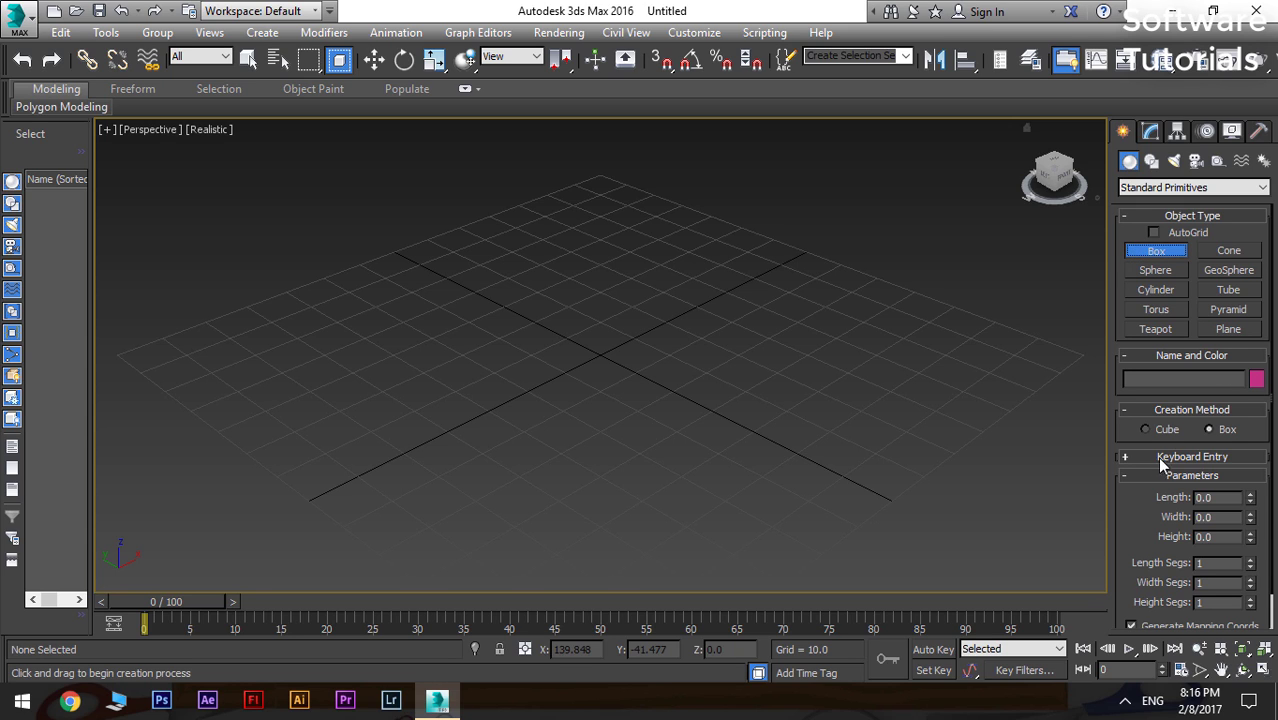
{"action": "scroll", "coordinate": [1142, 490], "scroll_direction": "down", "scroll_amount": 2}
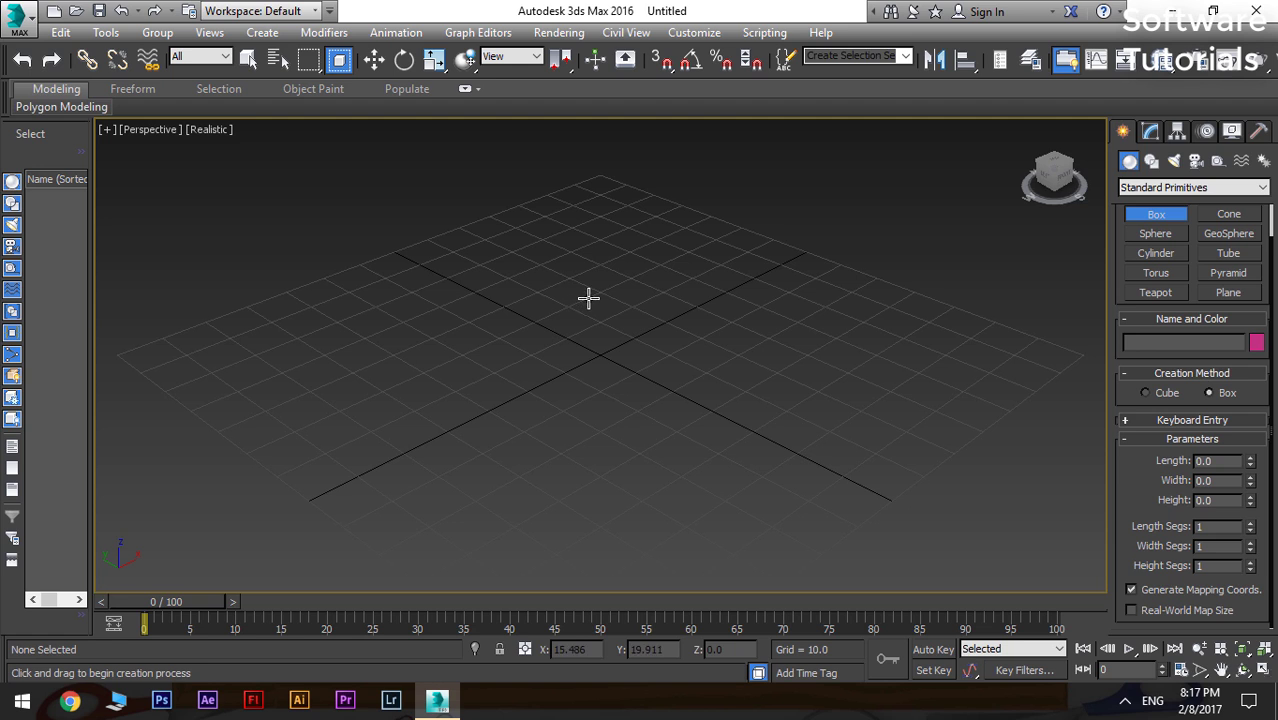
{"action": "left_click_drag", "start_coordinate": [594, 290], "coordinate": [602, 470]}
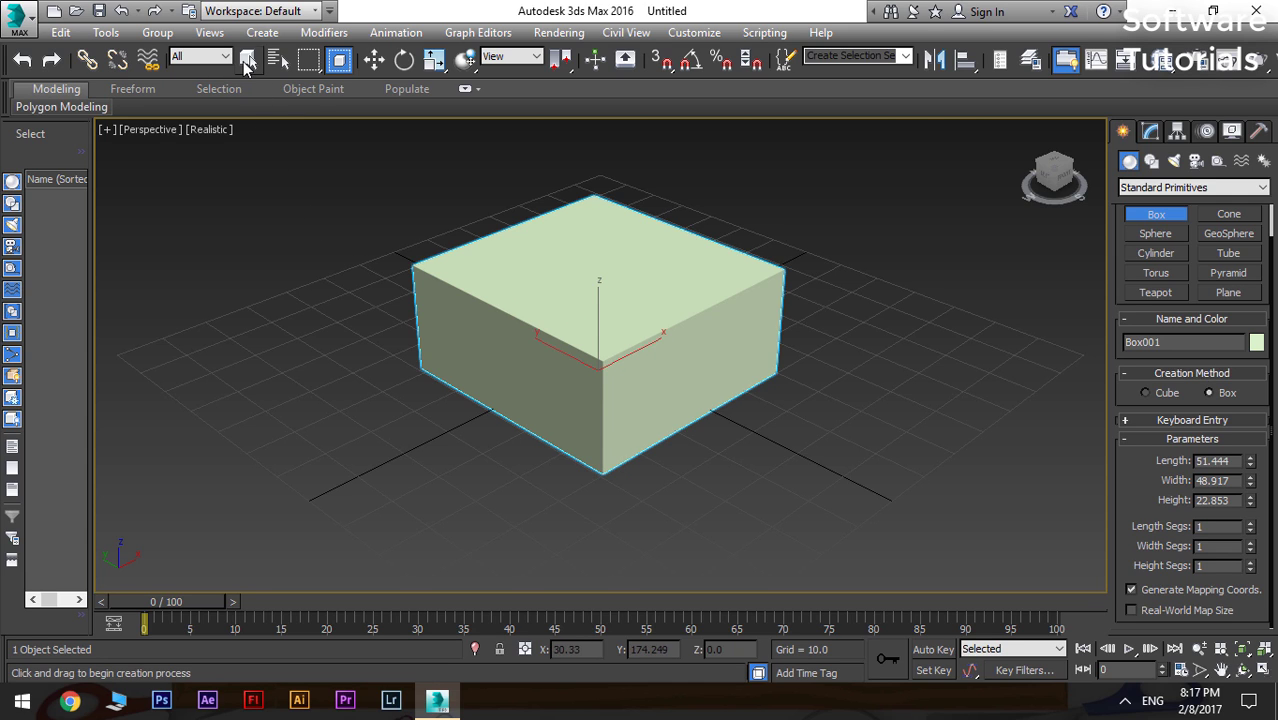
{"action": "left_click", "coordinate": [247, 62]}
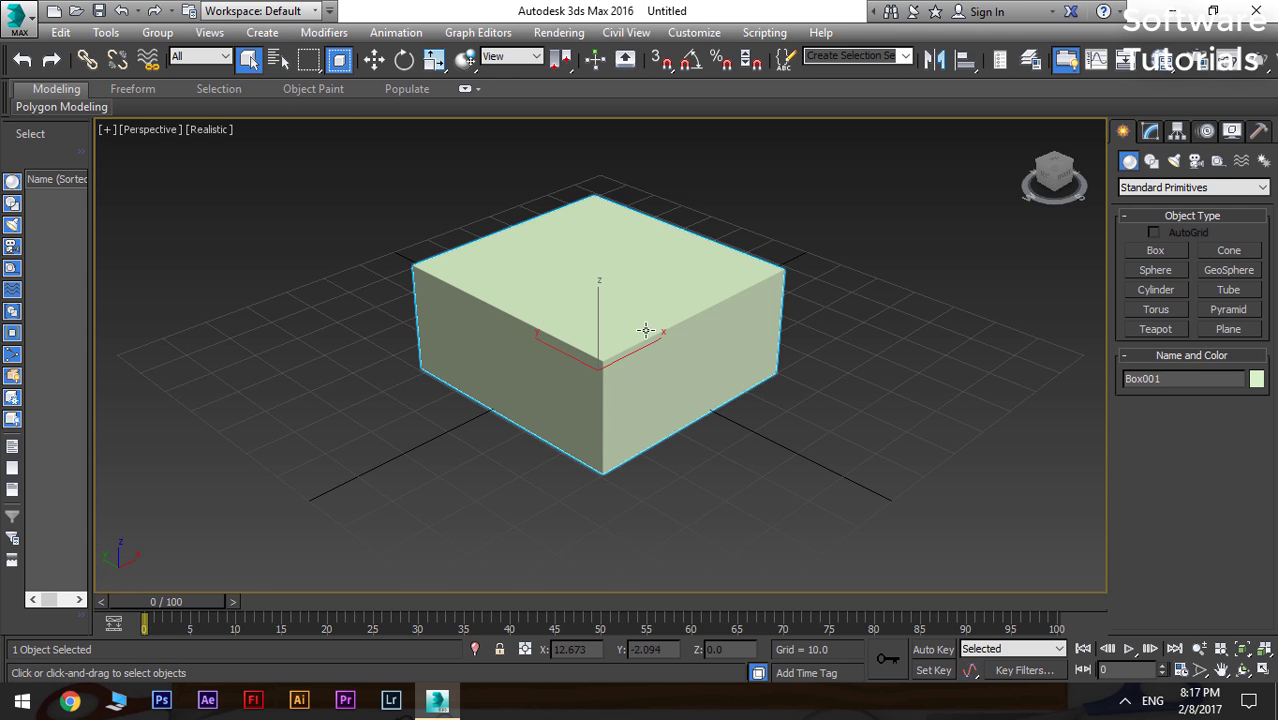
- Move Box001 to roughly X 4.905, Y 1.134, Z 0.34 with the move gizmo
{"action": "left_click", "coordinate": [374, 60]}
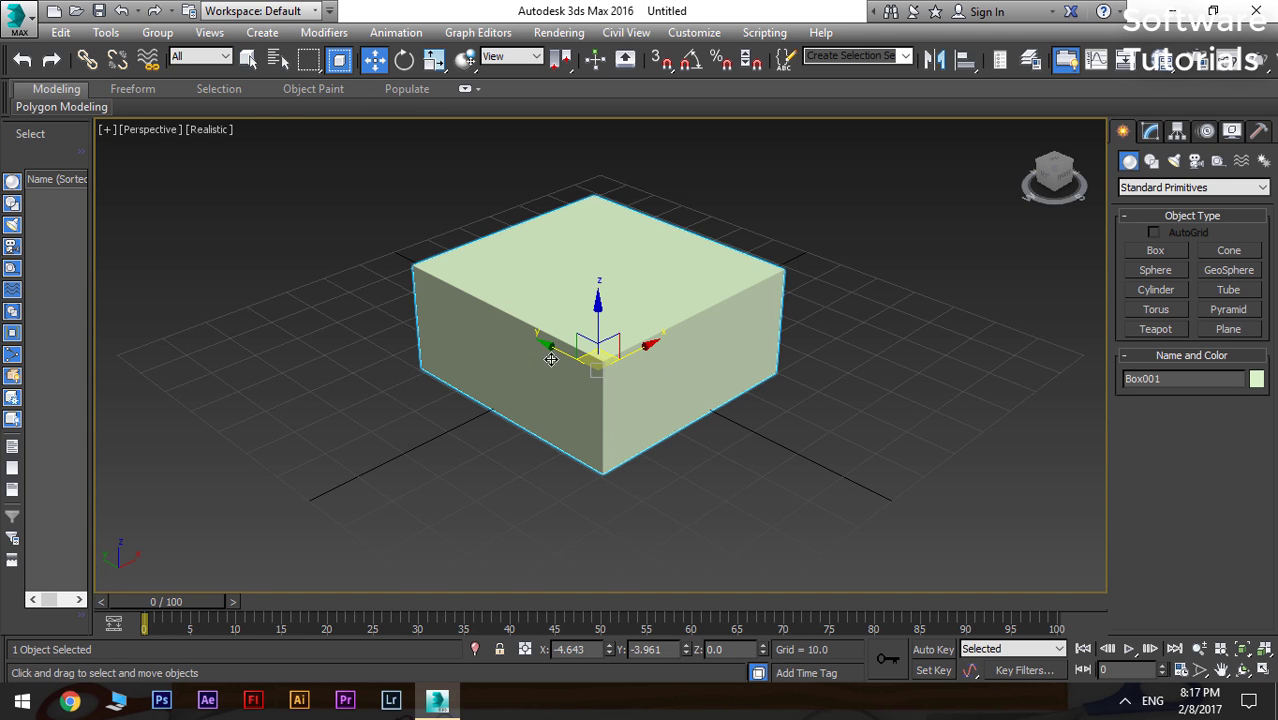
{"action": "left_click_drag", "start_coordinate": [548, 350], "coordinate": [528, 328]}
{"action": "mouse_move", "coordinate": [582, 290]}
{"action": "left_mouse_down"}
{"action": "mouse_move", "coordinate": [590, 215]}
{"action": "mouse_move", "coordinate": [590, 285]}
{"action": "left_mouse_up"}
{"action": "left_click_drag", "start_coordinate": [639, 331], "coordinate": [673, 334]}
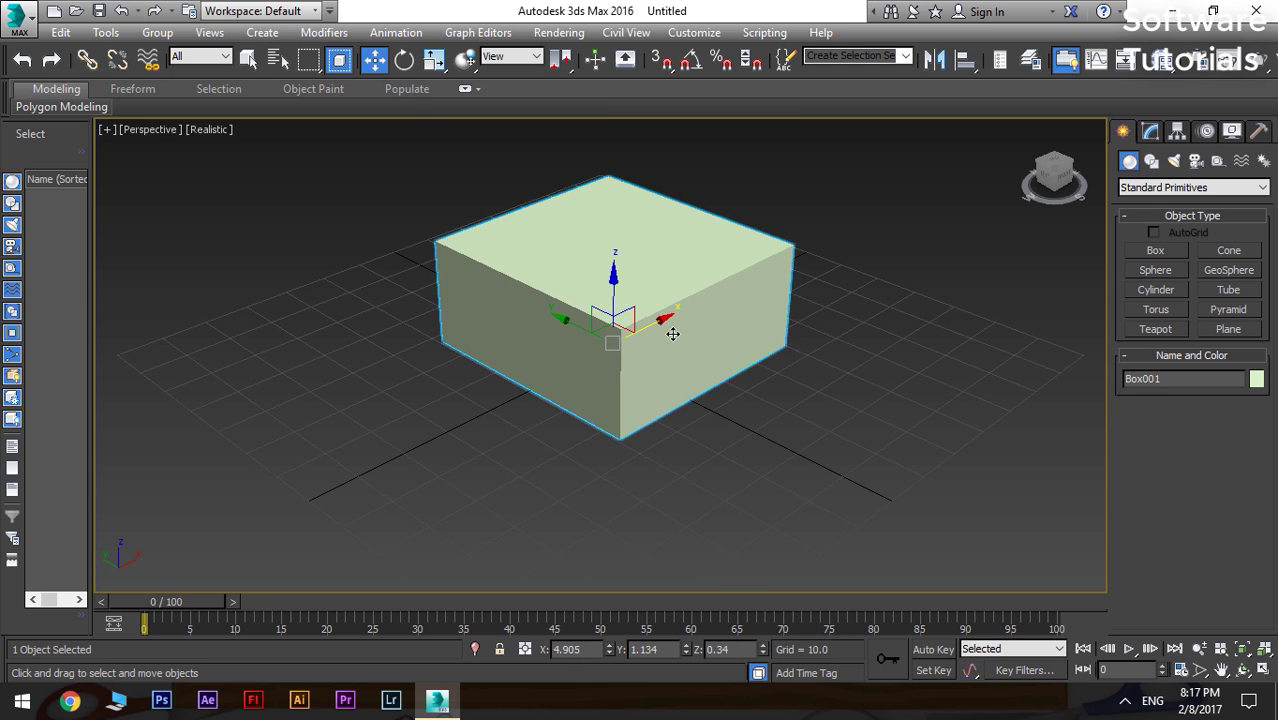
- Tilt Box001 with the rotate gizmo, then undo the rotation with Ctrl+Z
{"action": "left_click", "coordinate": [405, 61]}
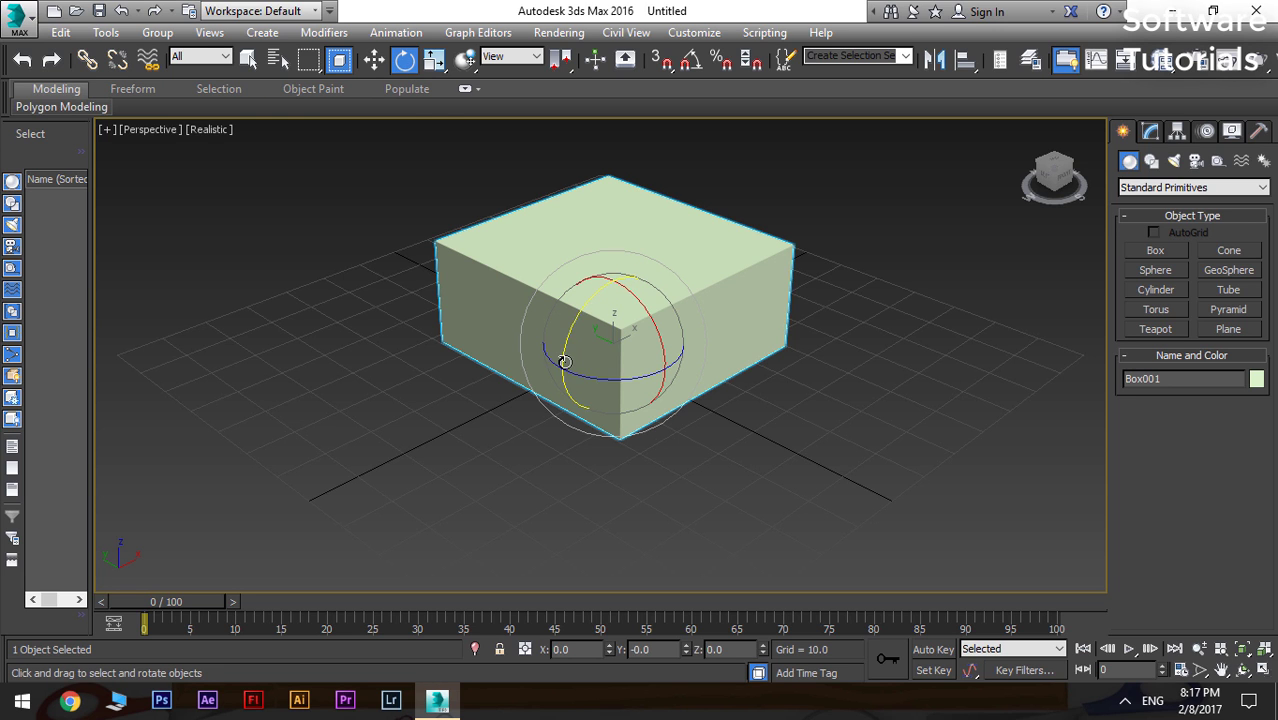
{"action": "left_click_drag", "start_coordinate": [565, 362], "coordinate": [649, 328]}
{"action": "key", "text": "ctrl+z"}
{"action": "key", "text": "ctrl+z"}
{"action": "key", "text": "ctrl+z"}
{"action": "key", "text": "ctrl+z"}
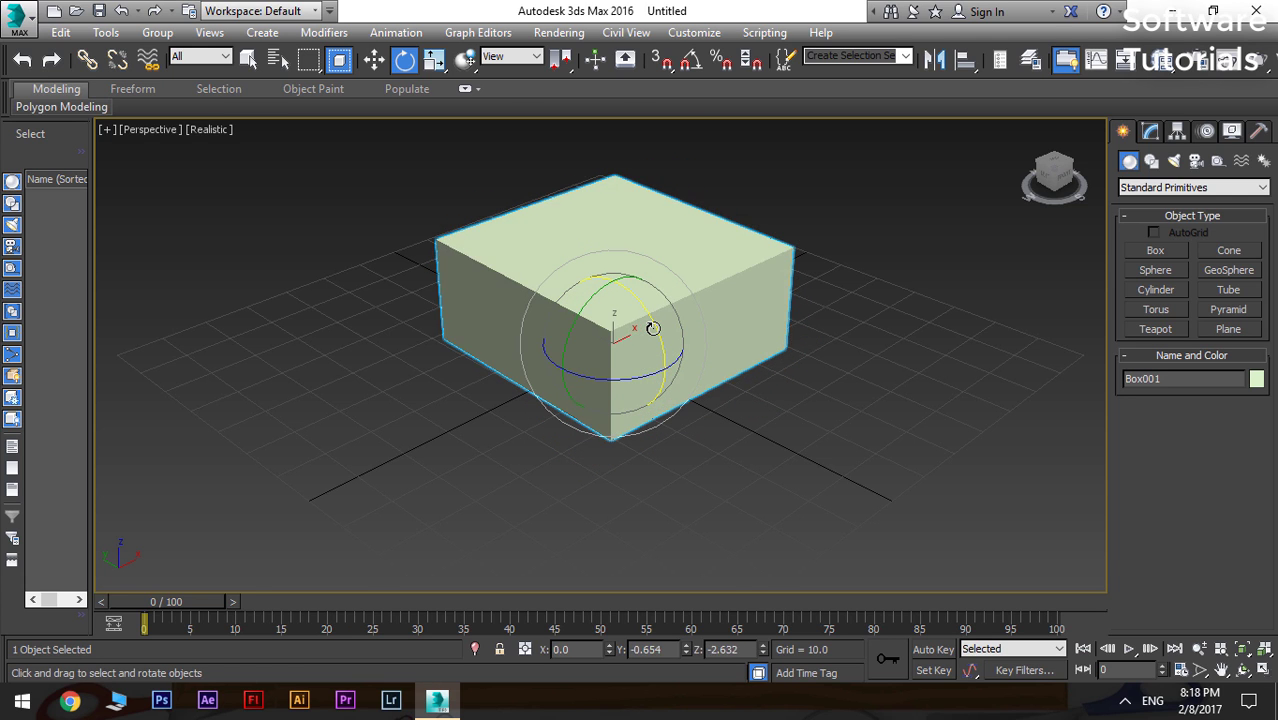
{"action": "scroll", "coordinate": [653, 328], "scroll_direction": "up", "scroll_amount": 4}
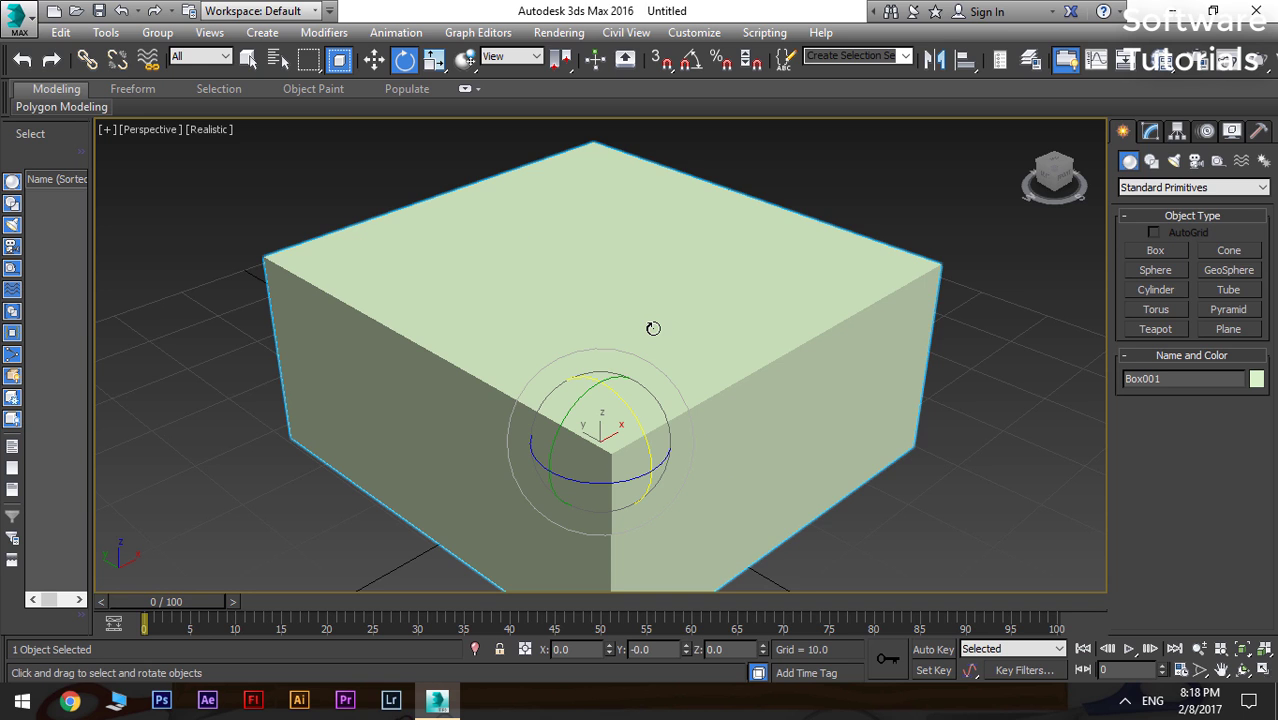
{"action": "scroll", "coordinate": [632, 311], "scroll_direction": "down", "scroll_amount": 4}
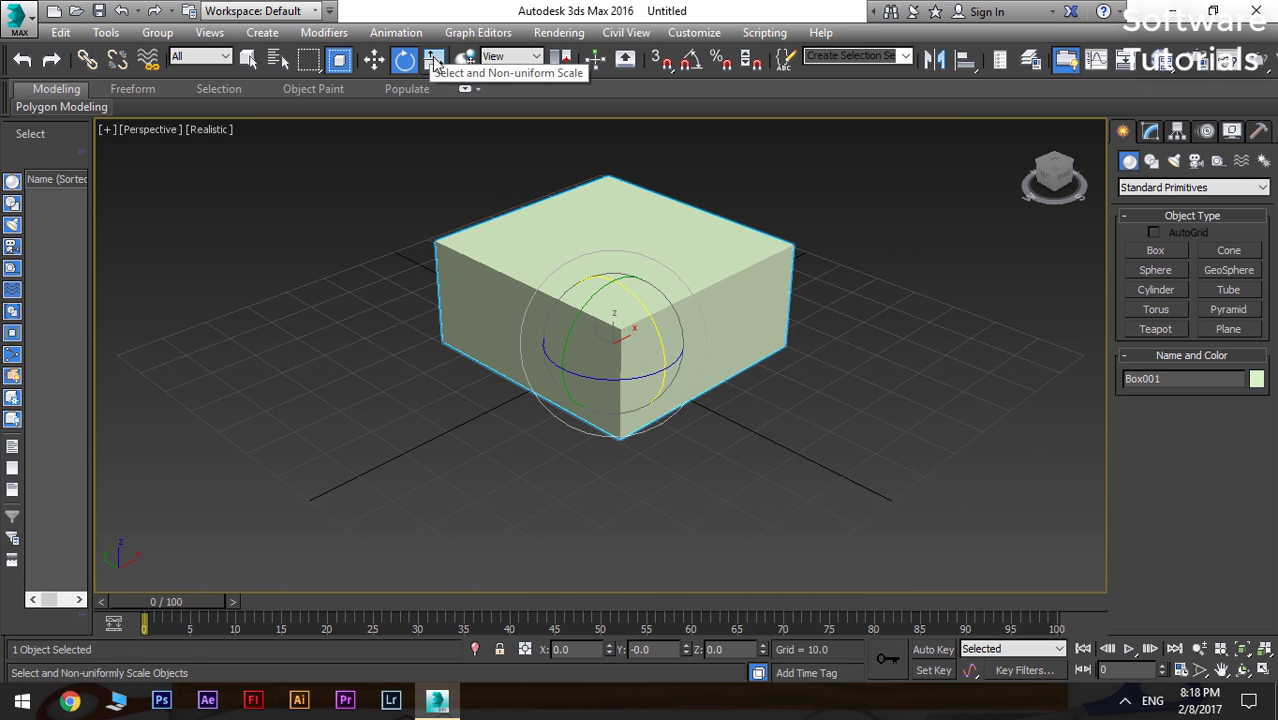
- Scale Box001 non-uniformly along X and Z, then deselect it
{"action": "left_click", "coordinate": [434, 60]}
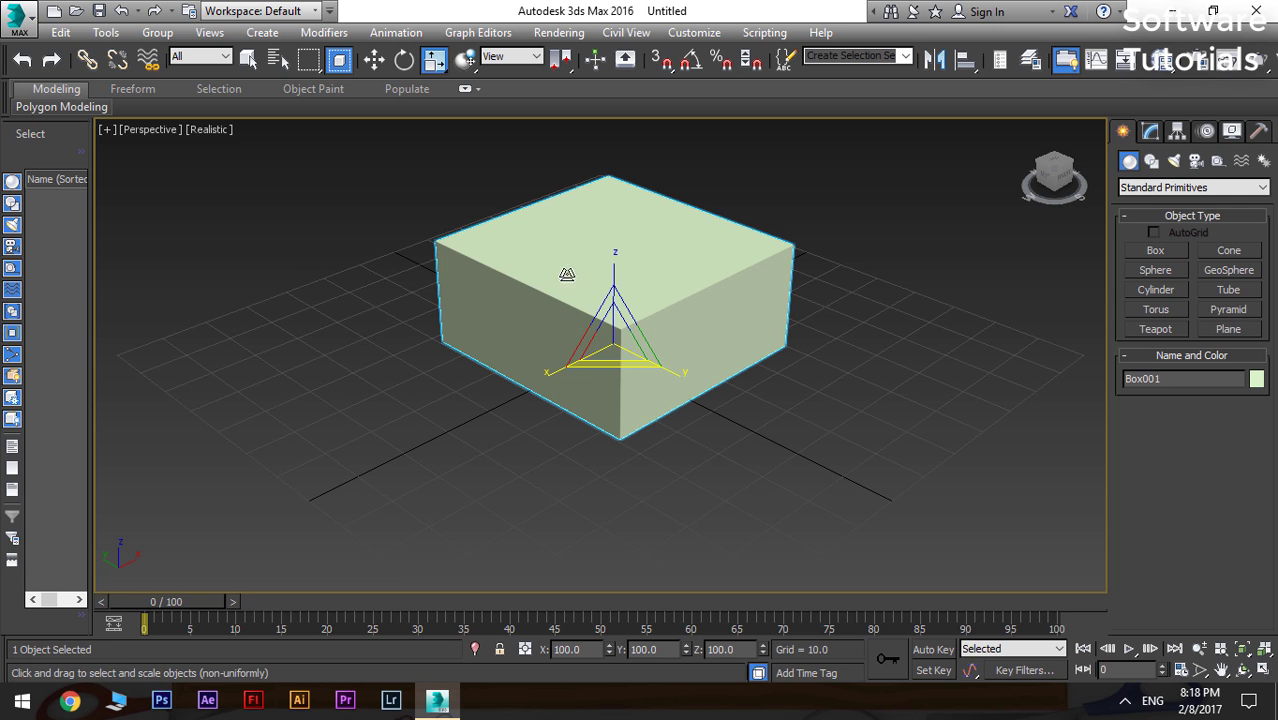
{"action": "left_click_drag", "start_coordinate": [603, 329], "coordinate": [728, 415]}
{"action": "left_click", "coordinate": [836, 453]}
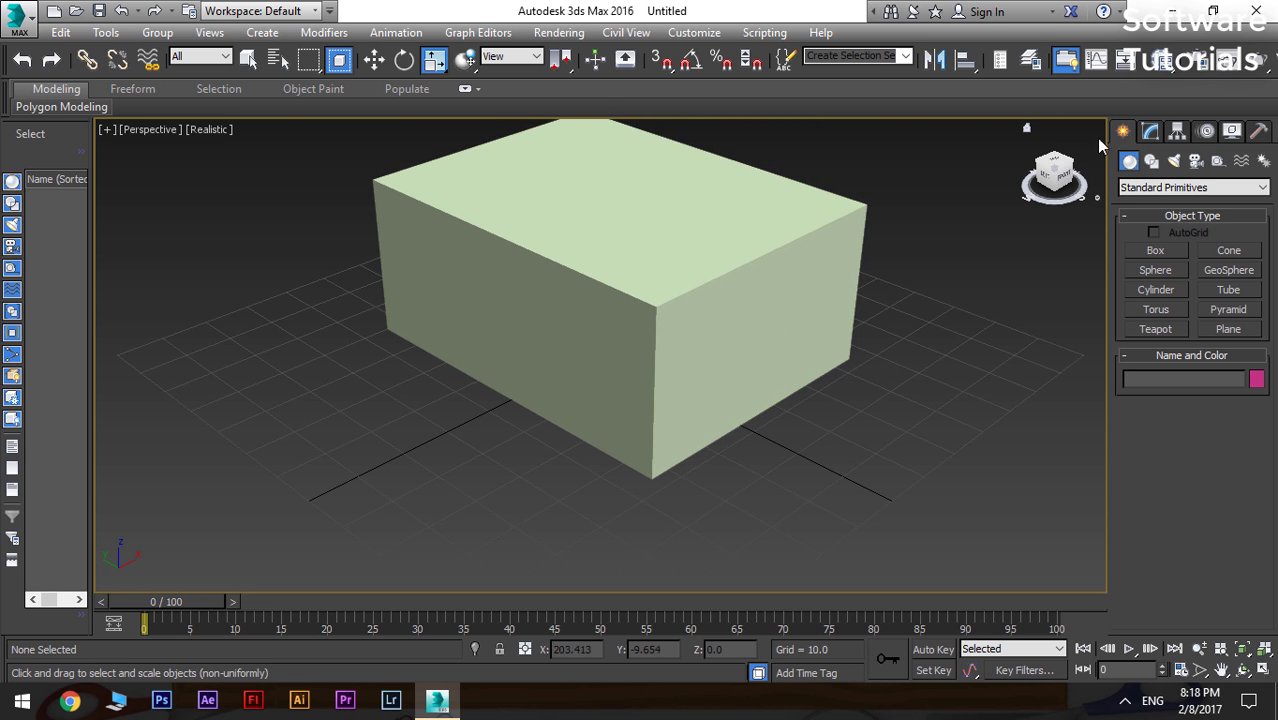